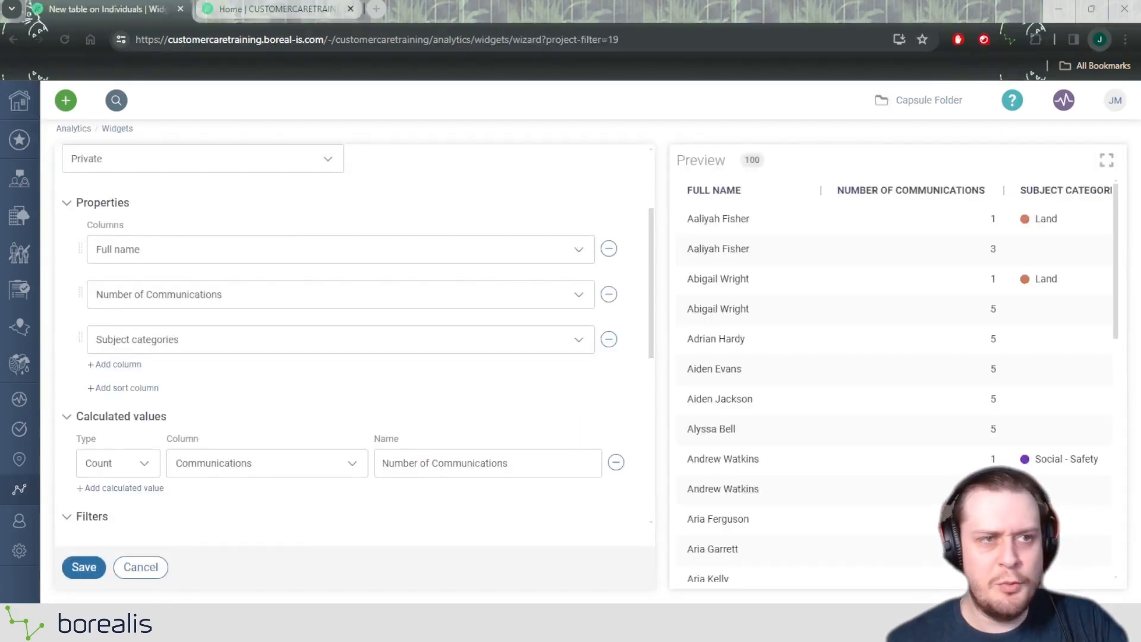
Step: Review the values settings of the chart and indicator widgets on Individuals alongside the table widget
left_click(426, 9)
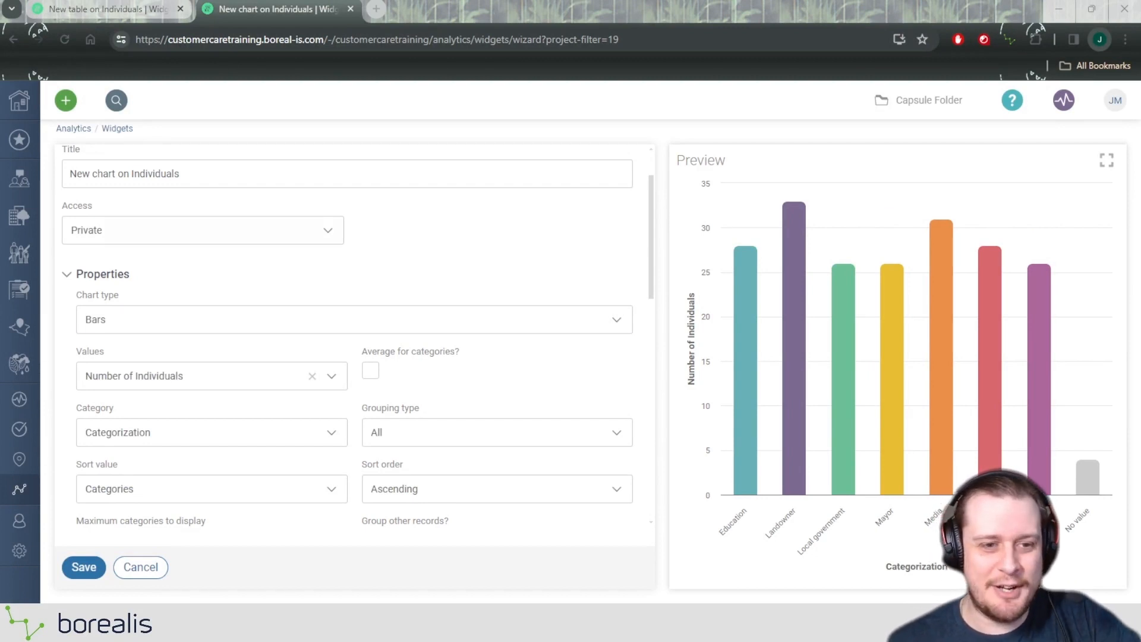
left_click(161, 378)
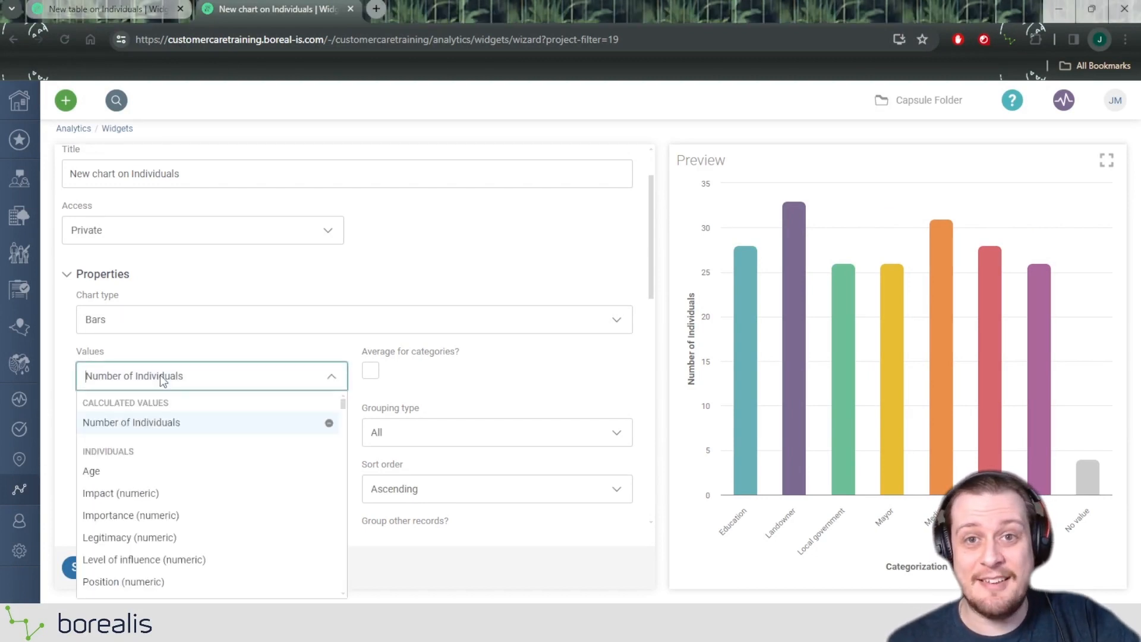
left_click(203, 367)
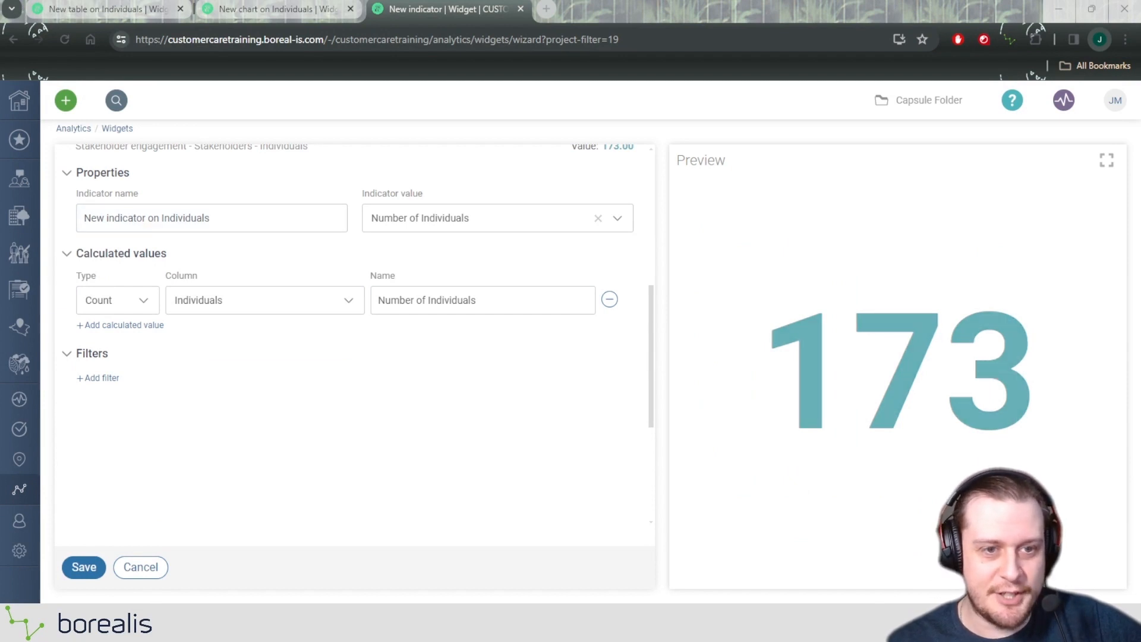
scroll(482, 300, "up", 3)
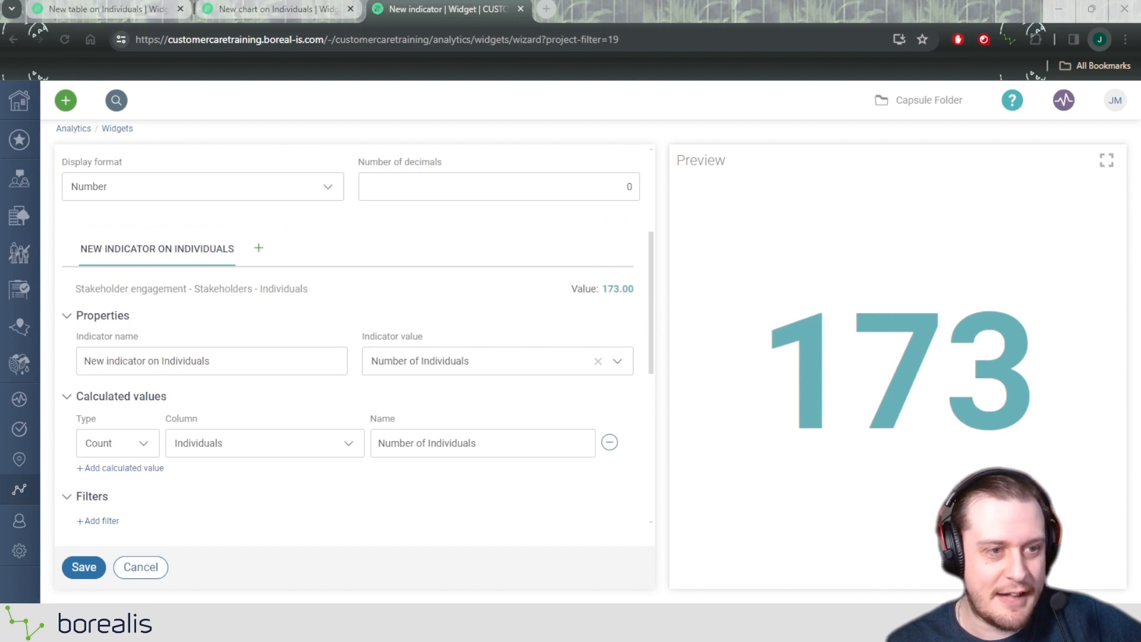
left_click(466, 370)
left_click(466, 370)
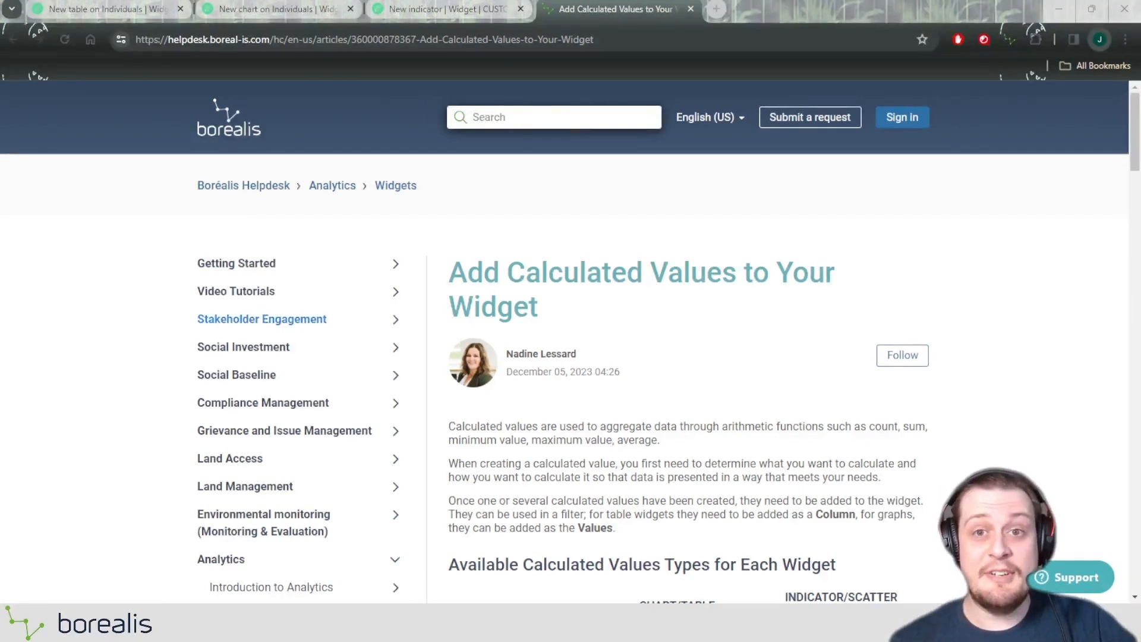
Step: Examine which calculated value types the help article lists for chart/table and indicator/scatter plot/bulletin widgets
scroll(268, 405, "down", 4)
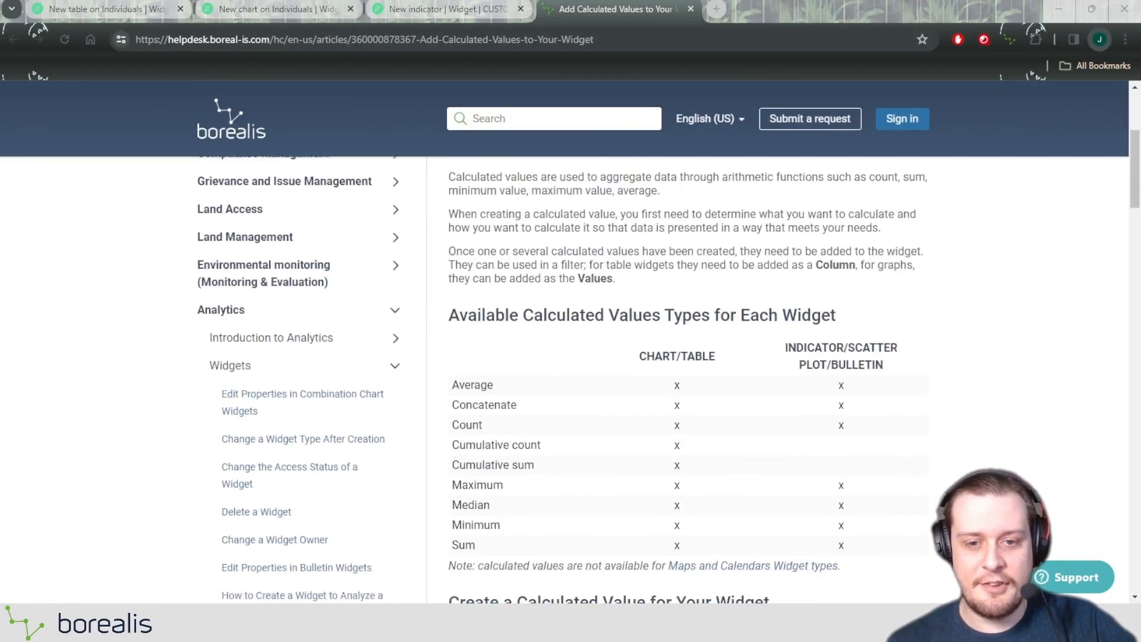
scroll(565, 381, "down", 2)
left_click_drag(451, 274, 503, 495)
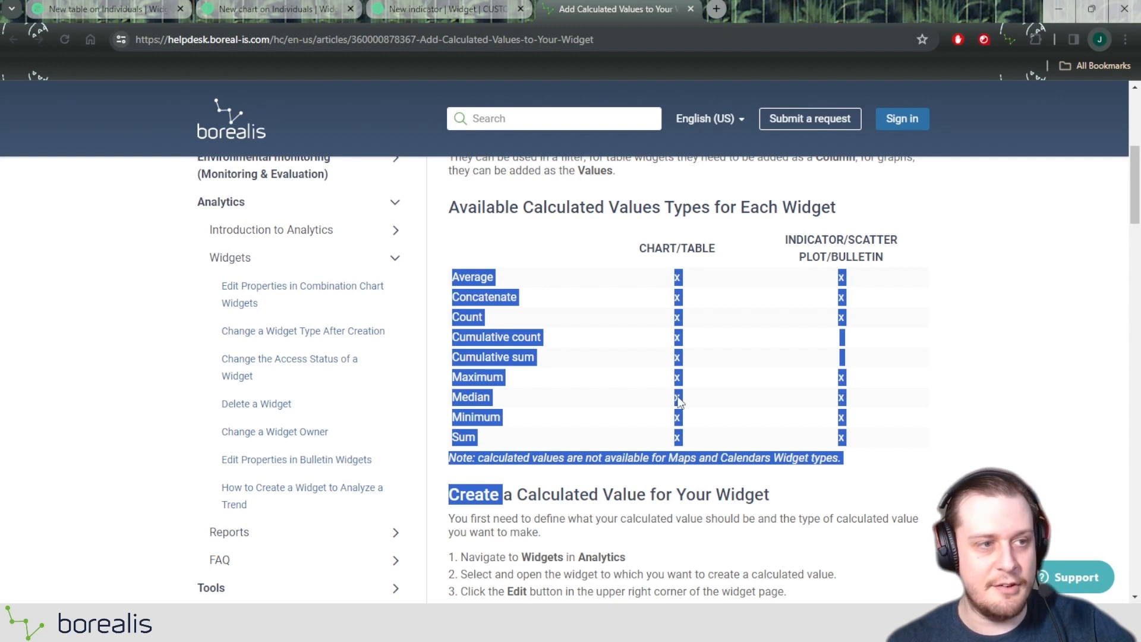
left_click(892, 326)
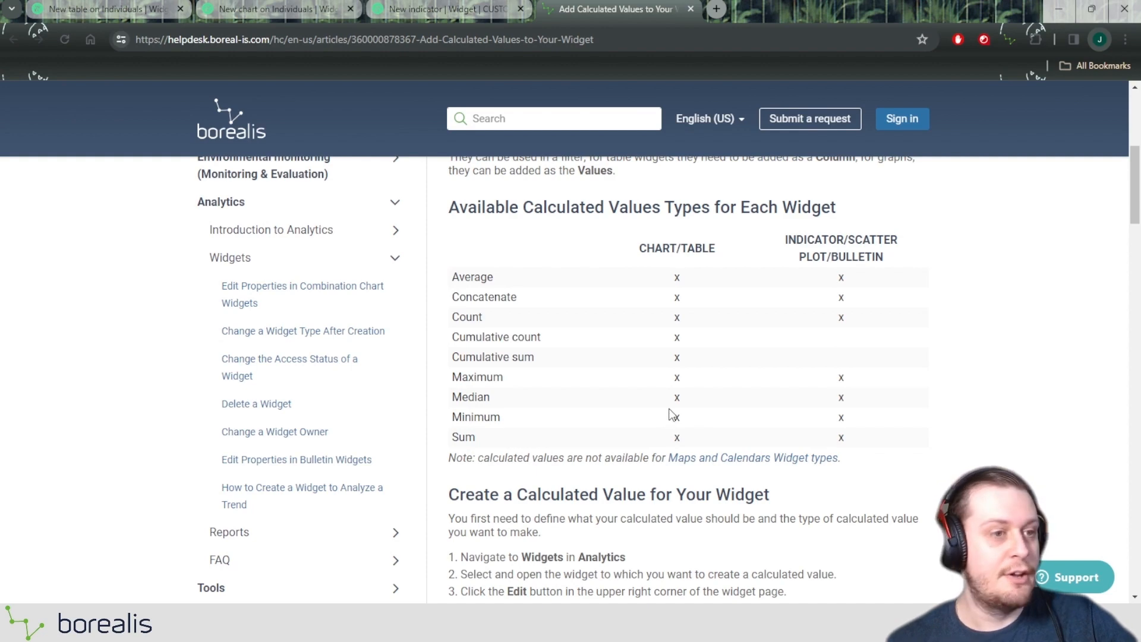
Step: Read the help article's instructions for creating a calculated value and its definitions of each type
scroll(684, 380, "down", 5)
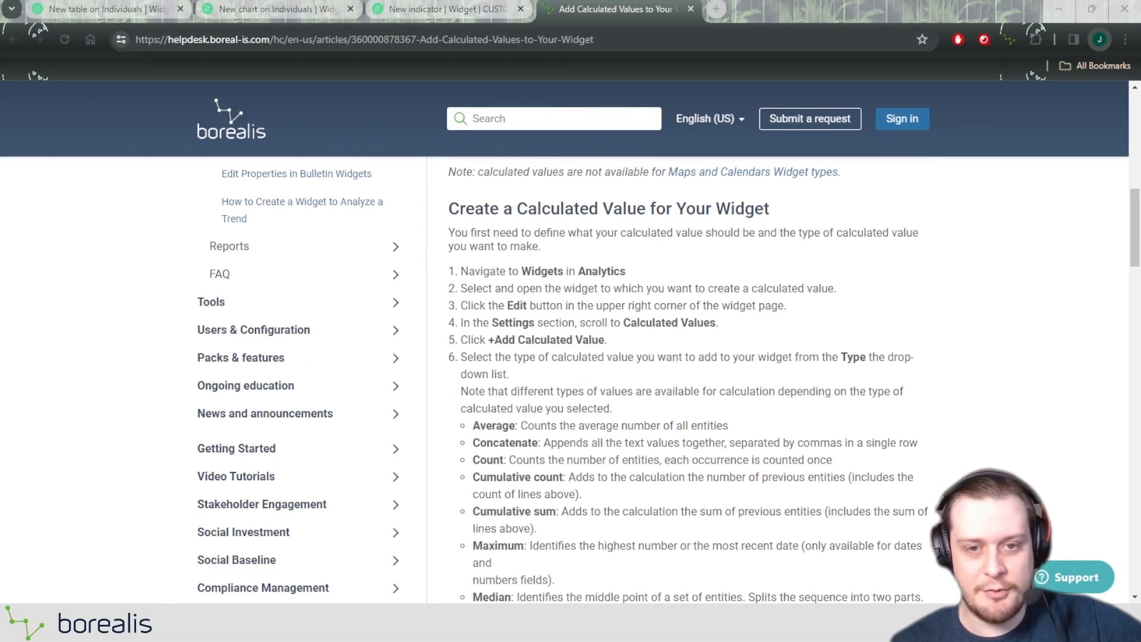
scroll(684, 381, "down", 3)
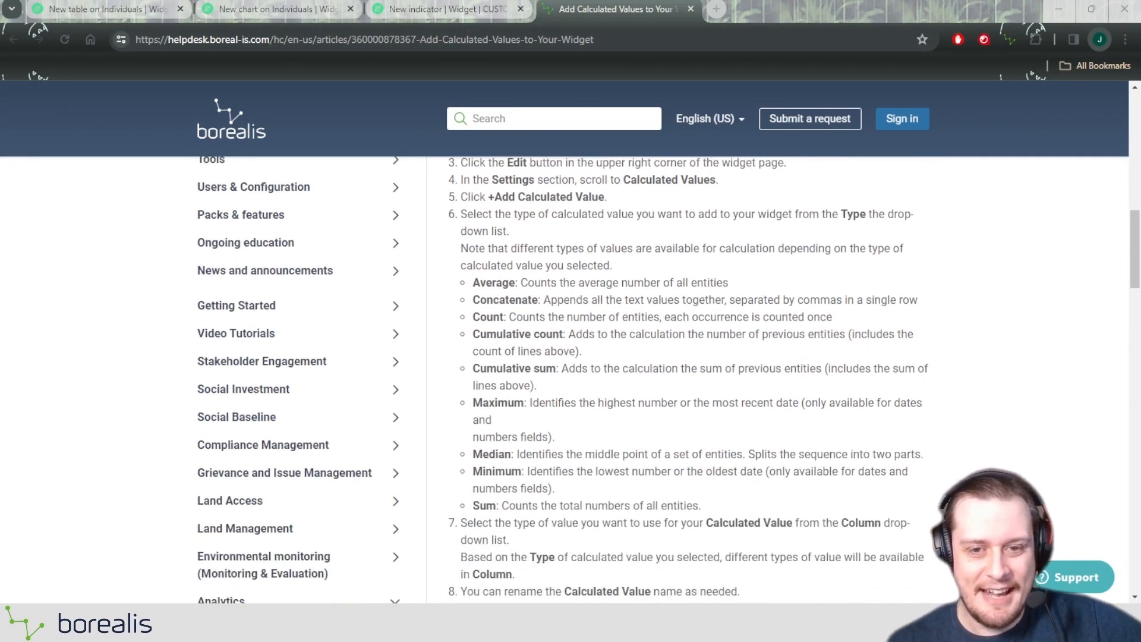
scroll(669, 380, "down", 1)
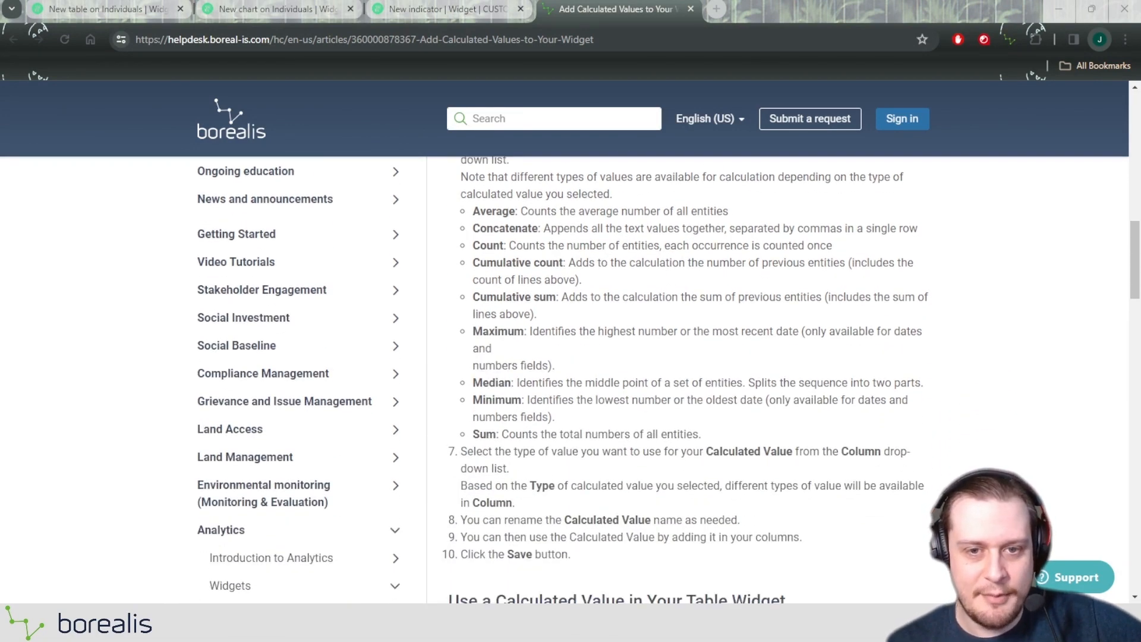
scroll(684, 381, "down", 6)
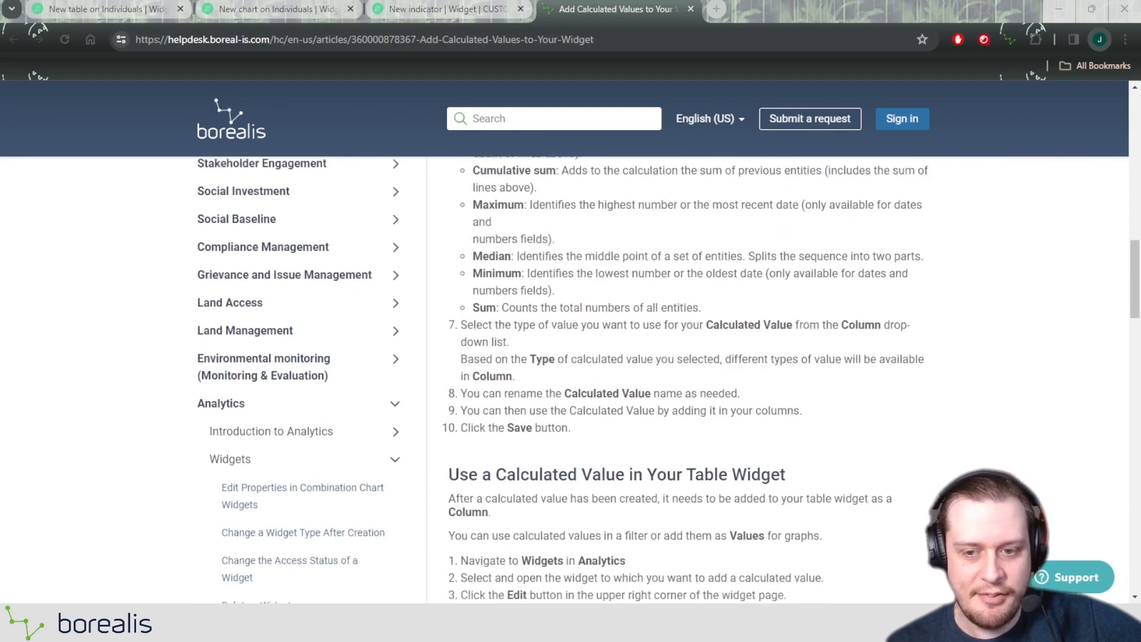
Step: Examine the article's Expenses and Incomes example table and the calculated value results for each type
scroll(684, 381, "down", 5)
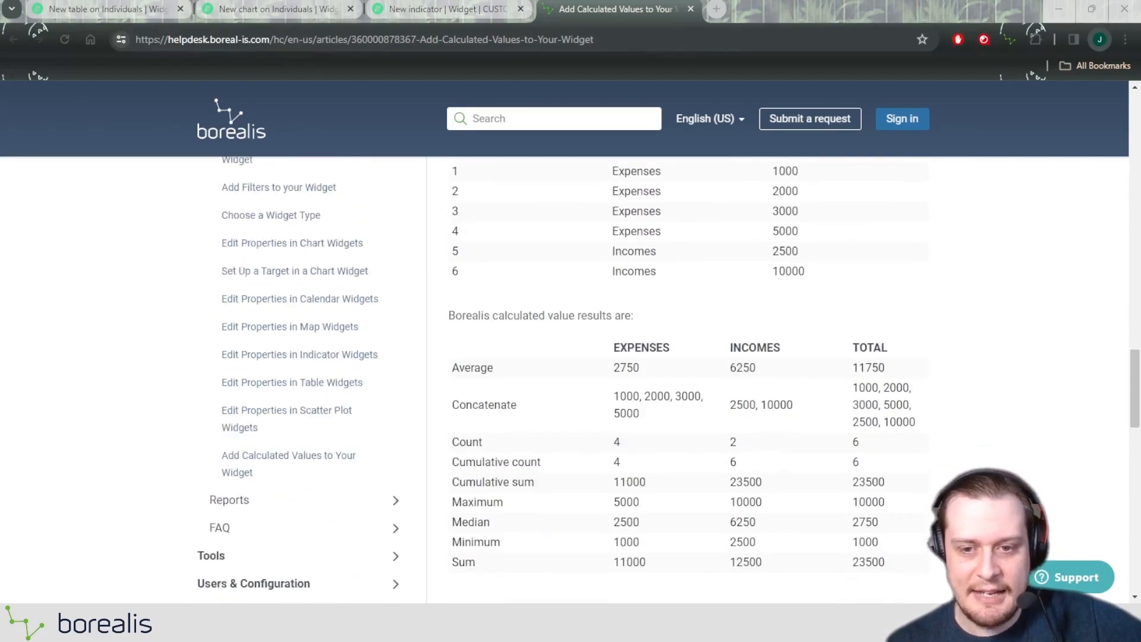
scroll(683, 357, "up", 1)
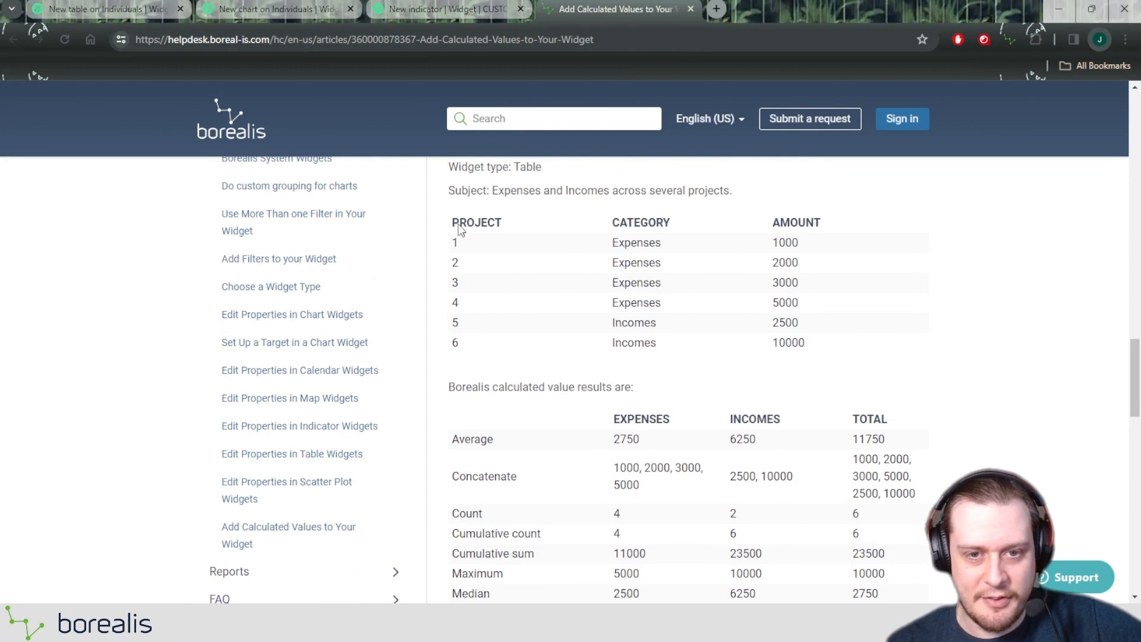
left_click_drag(452, 221, 844, 362)
left_click(713, 289)
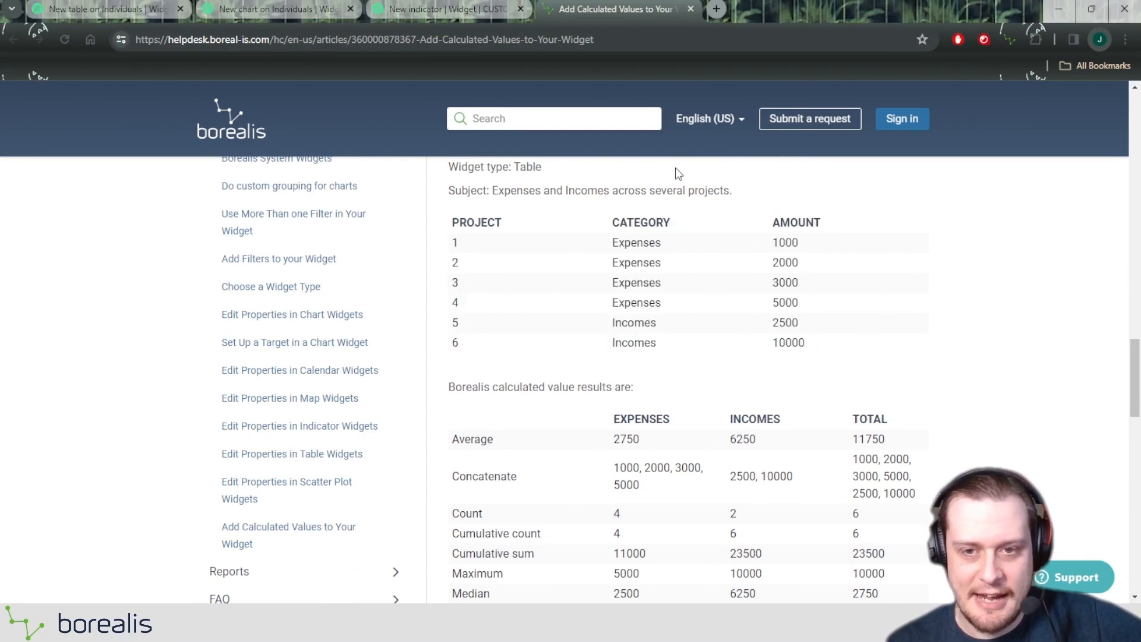
left_click_drag(614, 238, 661, 304)
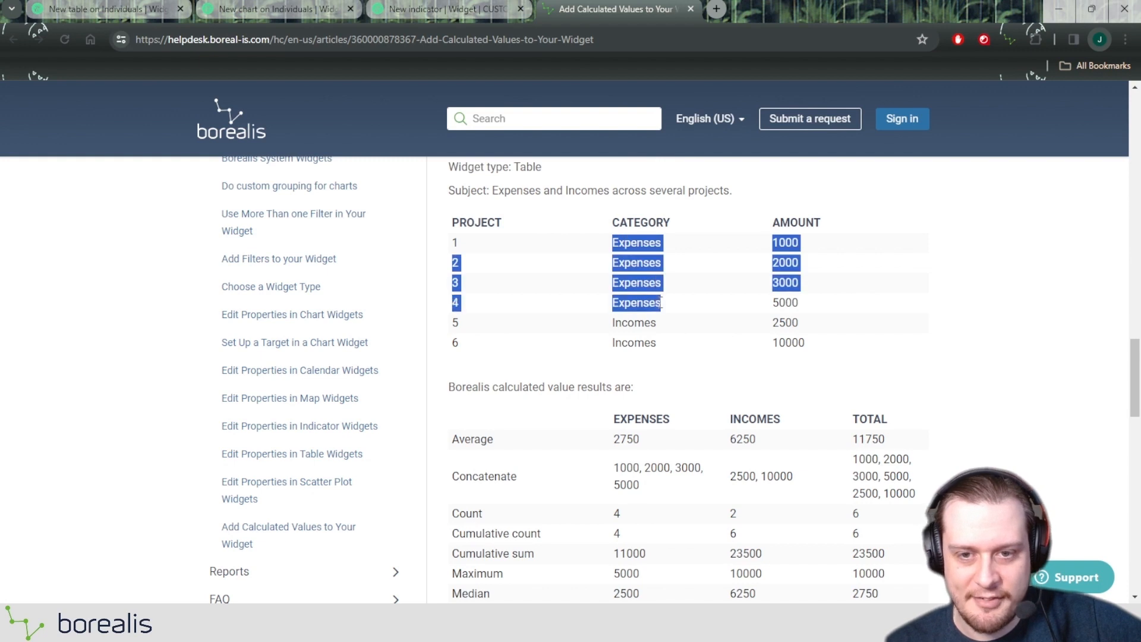
left_click(745, 519)
left_click_drag(730, 420, 796, 424)
left_click_drag(666, 348, 613, 324)
left_click(983, 294)
scroll(613, 297, "down", 3)
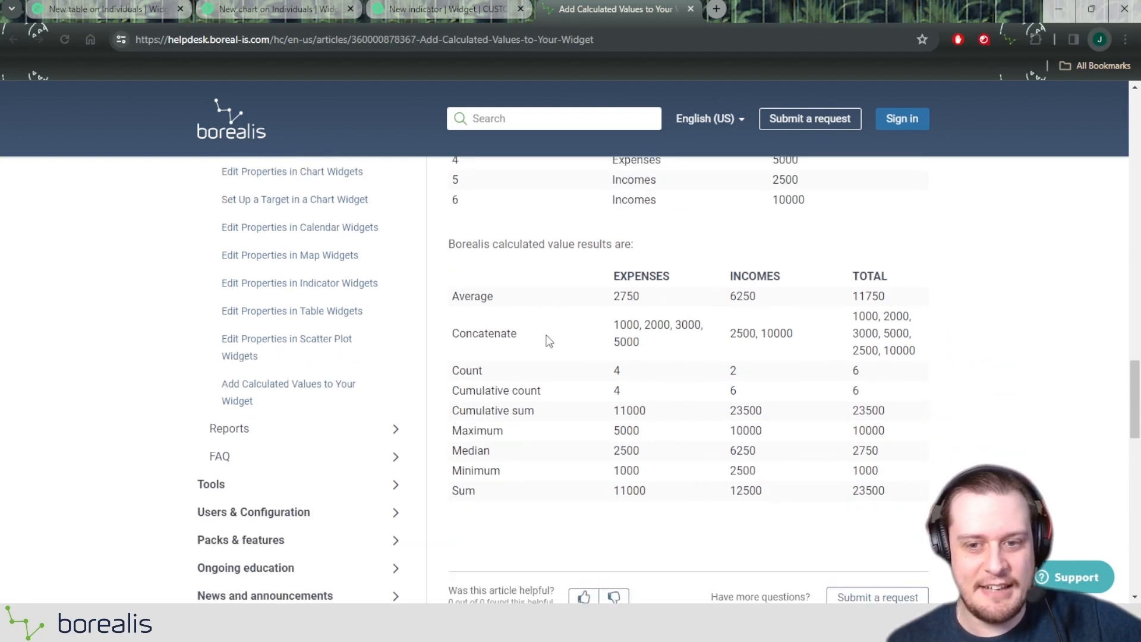
scroll(699, 323, "up", 1)
scroll(699, 324, "up", 2)
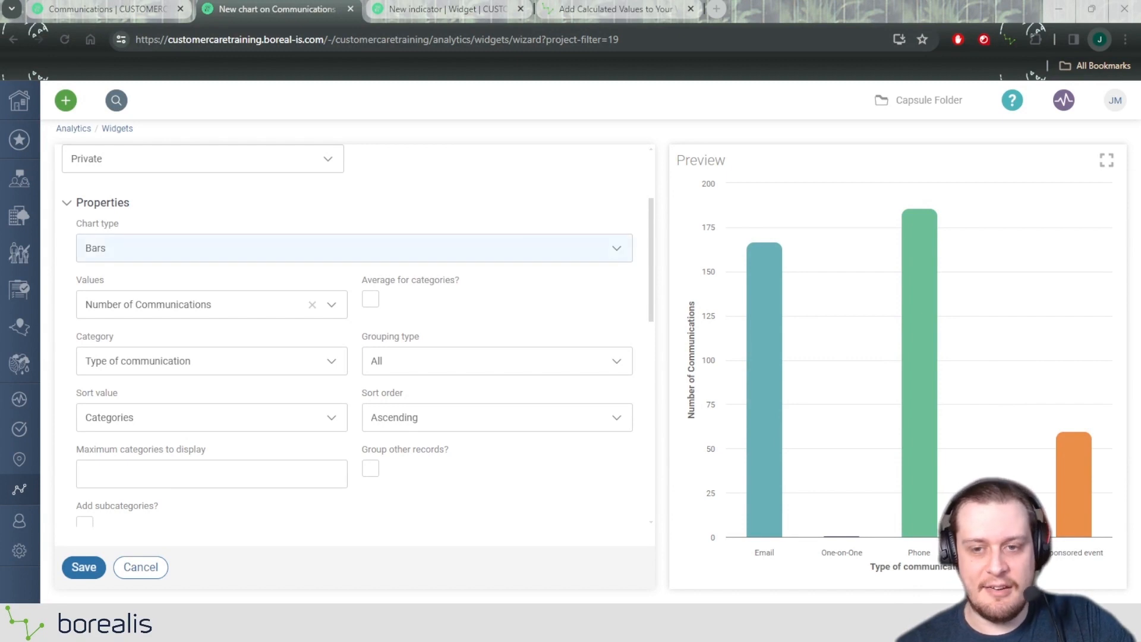
Step: Inspect the Email, Sponsored event and Phone bars in the preview of the Communications chart widget
mouse_move(764, 356)
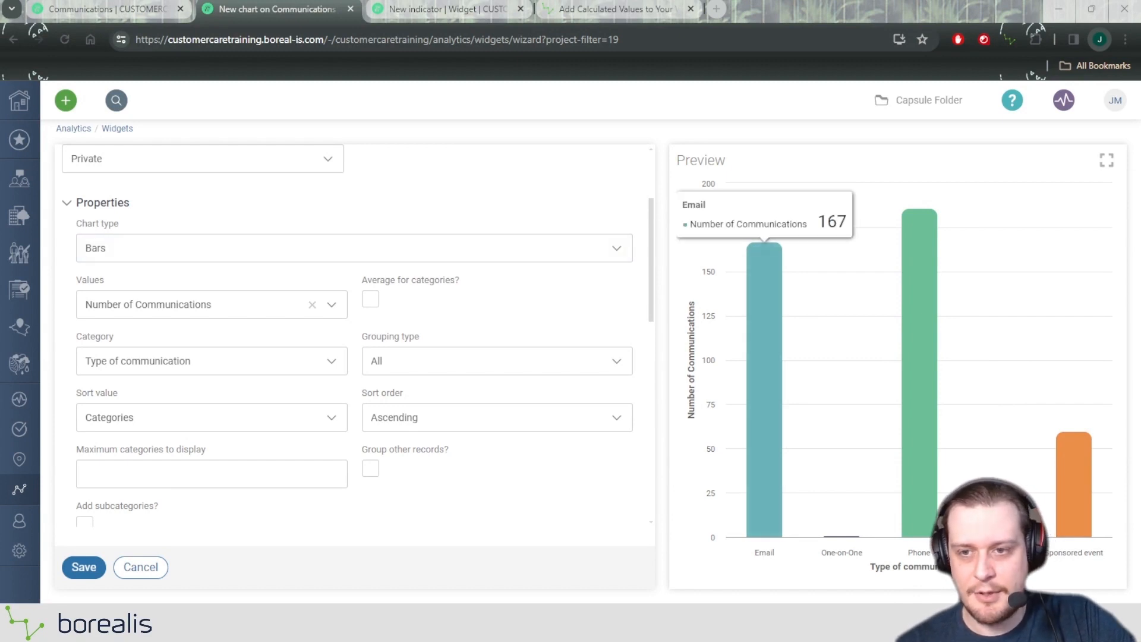
mouse_move(1074, 470)
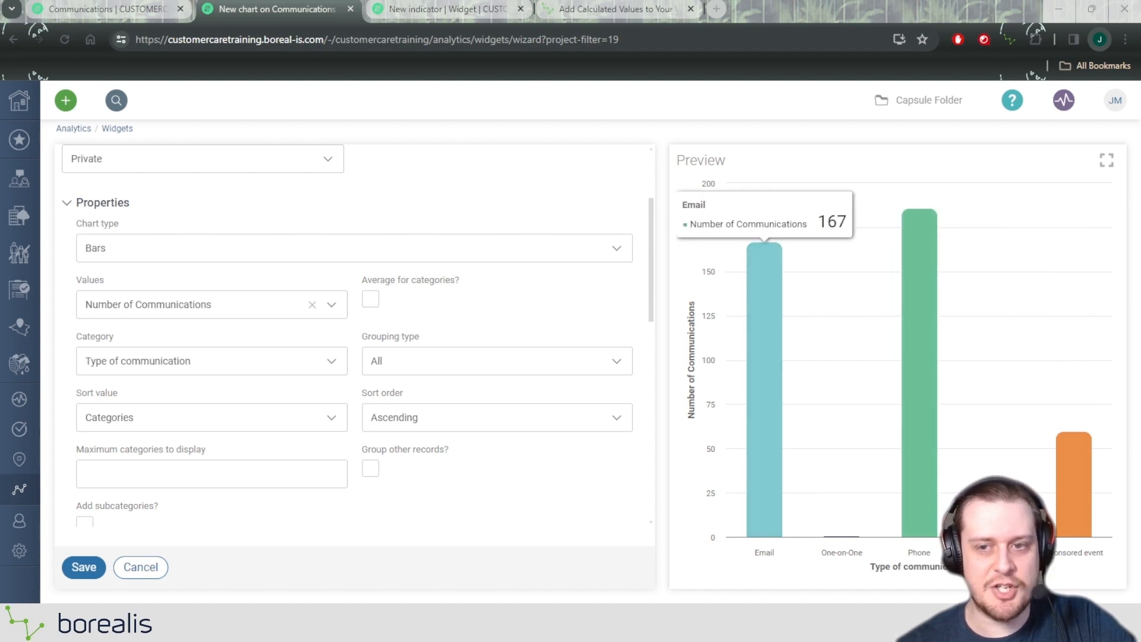
mouse_move(920, 357)
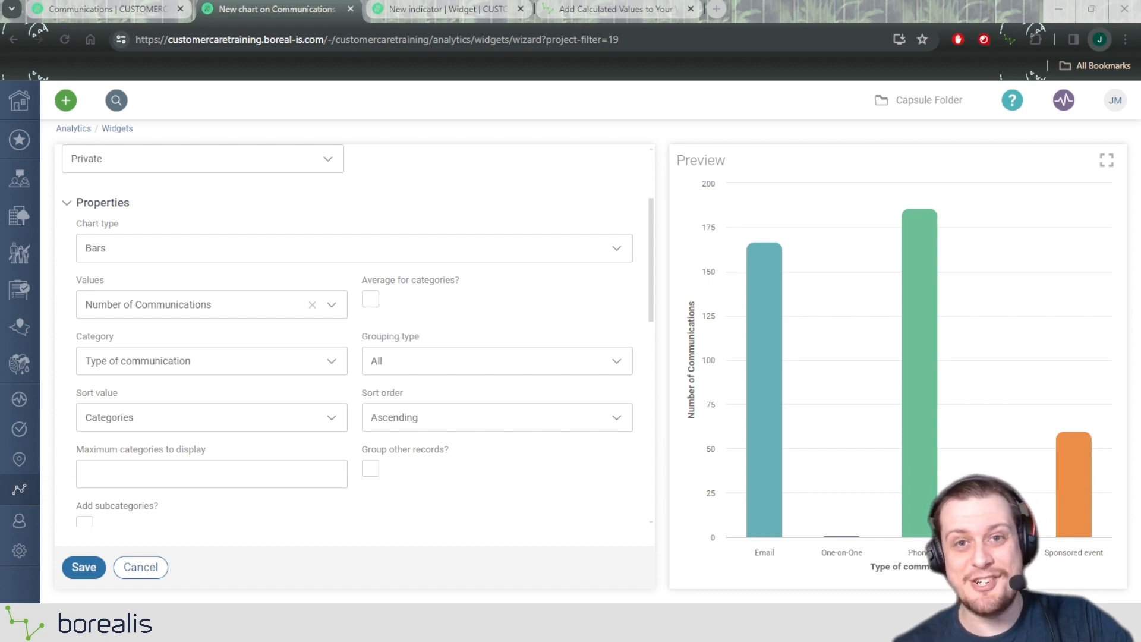
scroll(355, 345, "up", 3)
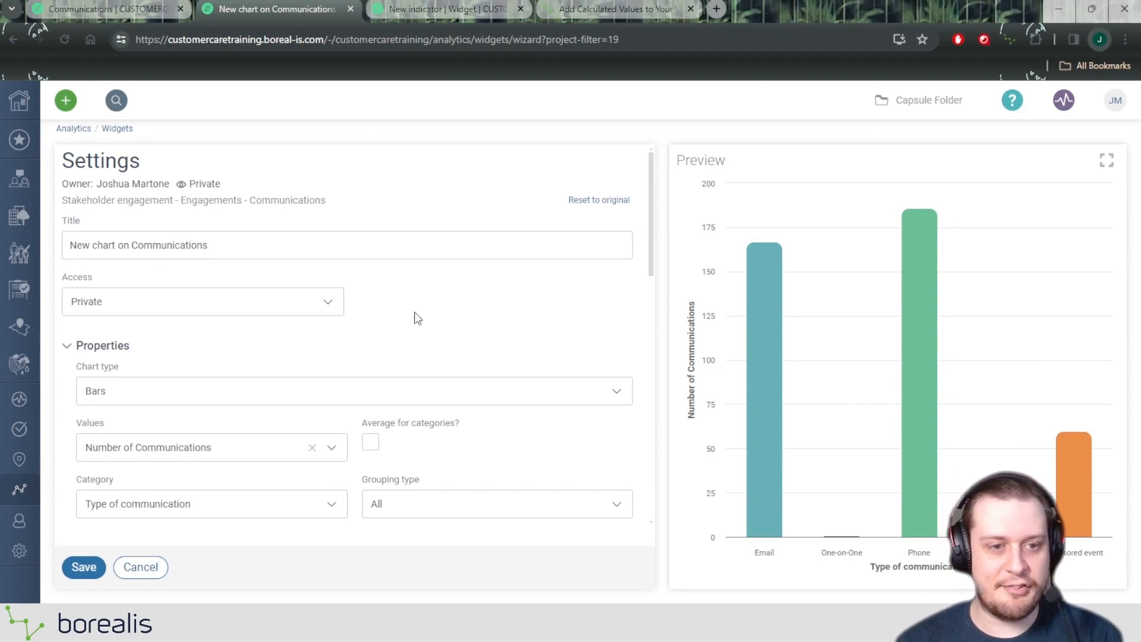
Step: Add a second calculated value to the Communications chart widget and set its type to Average
scroll(415, 318, "down", 5)
scroll(186, 393, "down", 1)
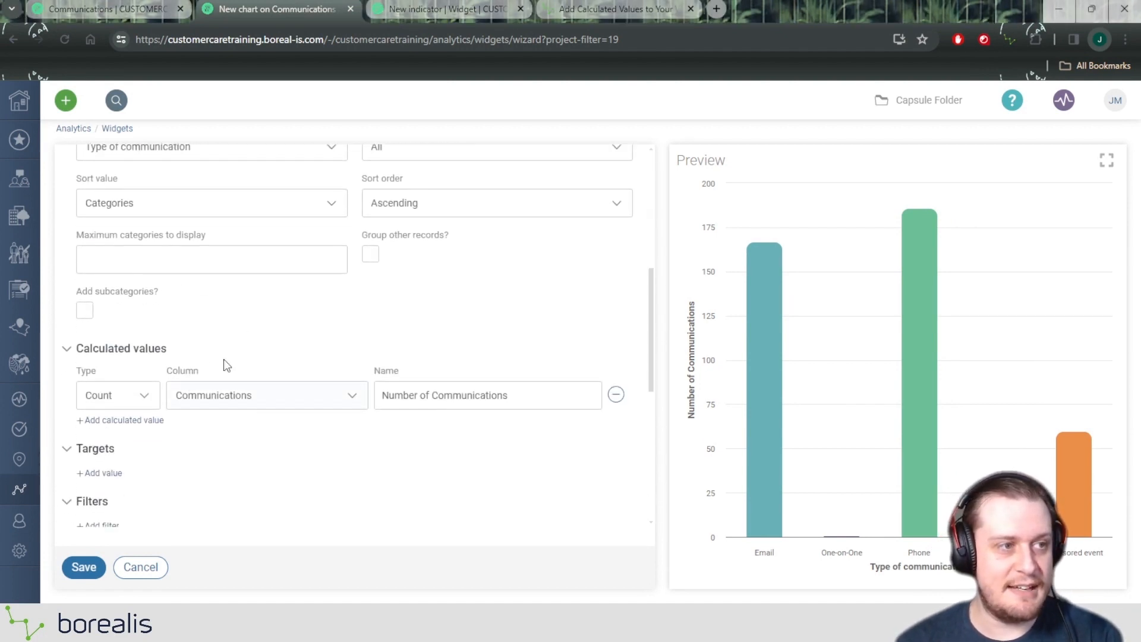
left_click_drag(194, 357, 75, 356)
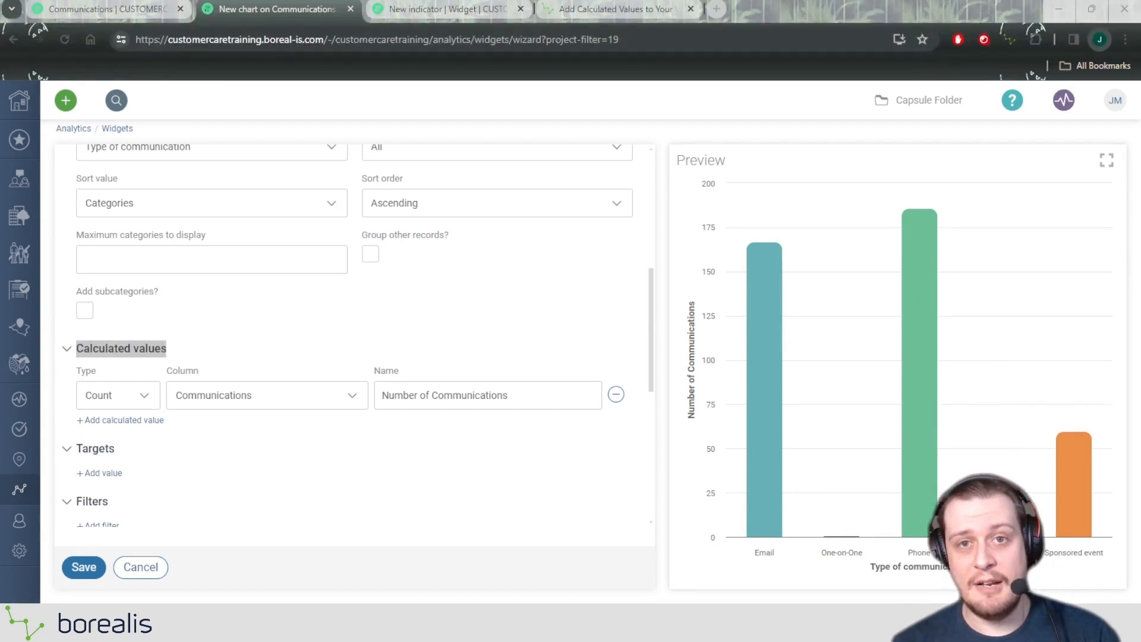
scroll(357, 333, "down", 1)
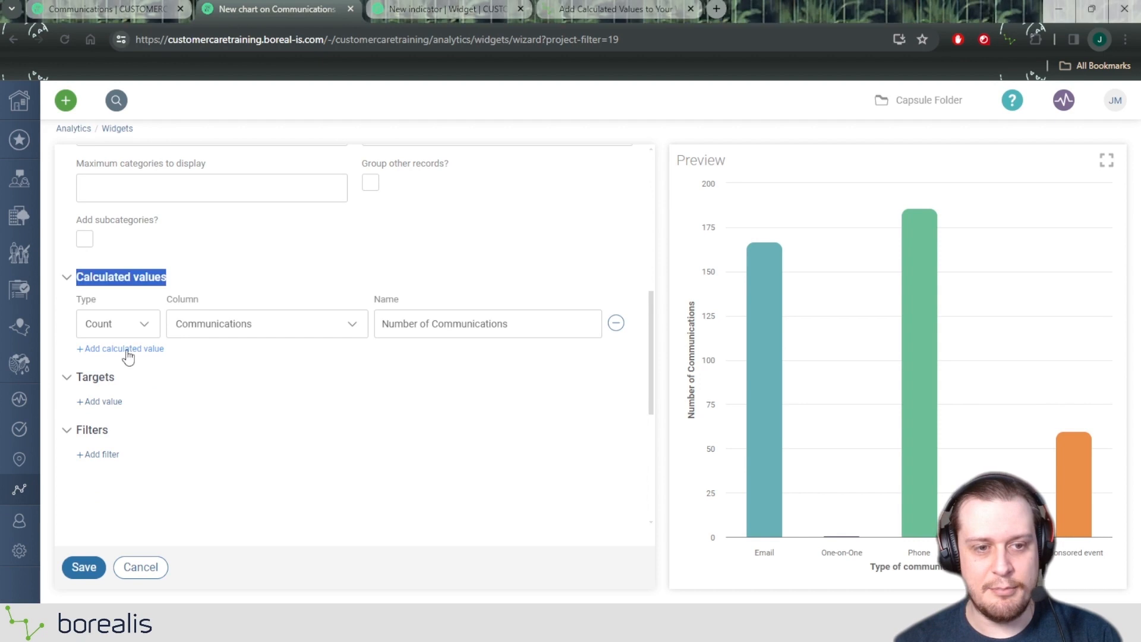
left_click(125, 349)
left_click(125, 371)
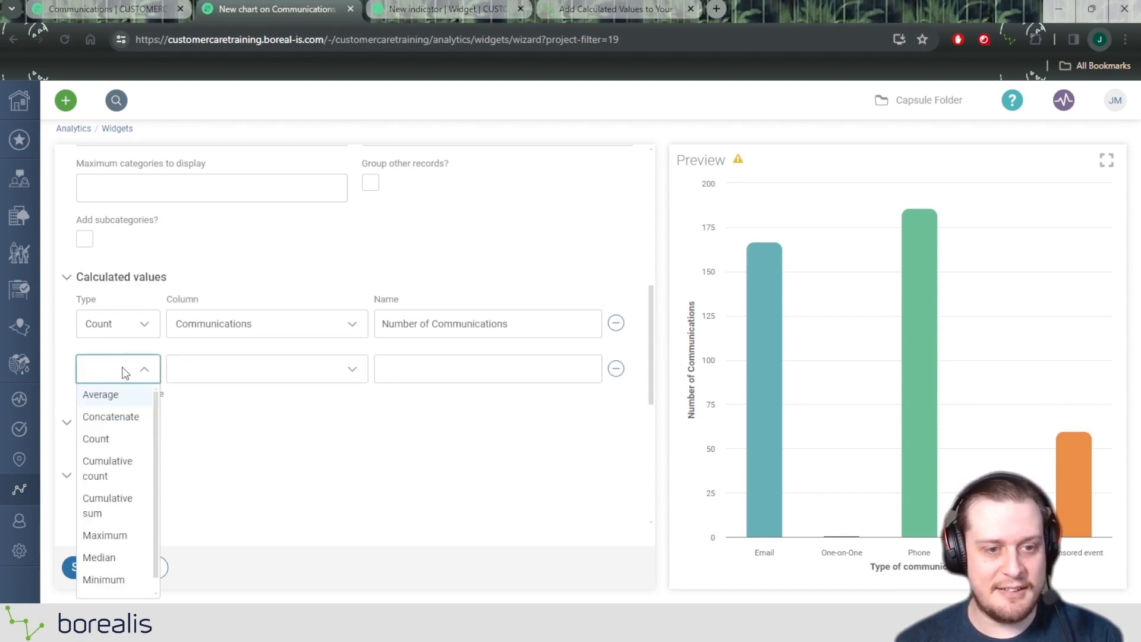
left_click(117, 396)
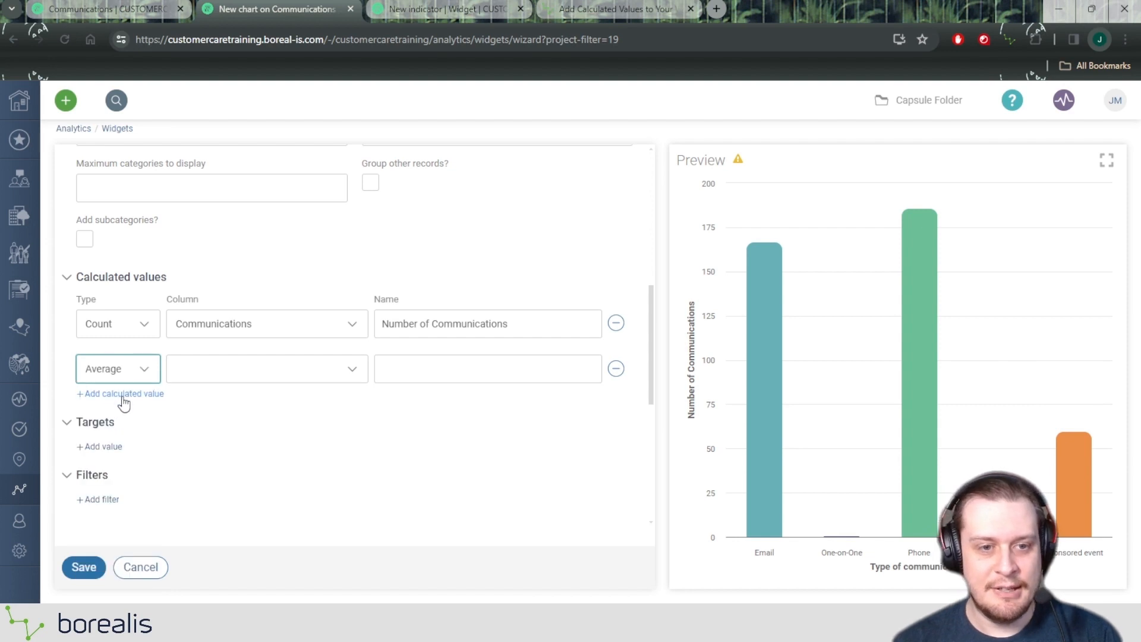
Step: Set the column of the new Average calculated value to No. of participants, keeping the default name
left_click(211, 377)
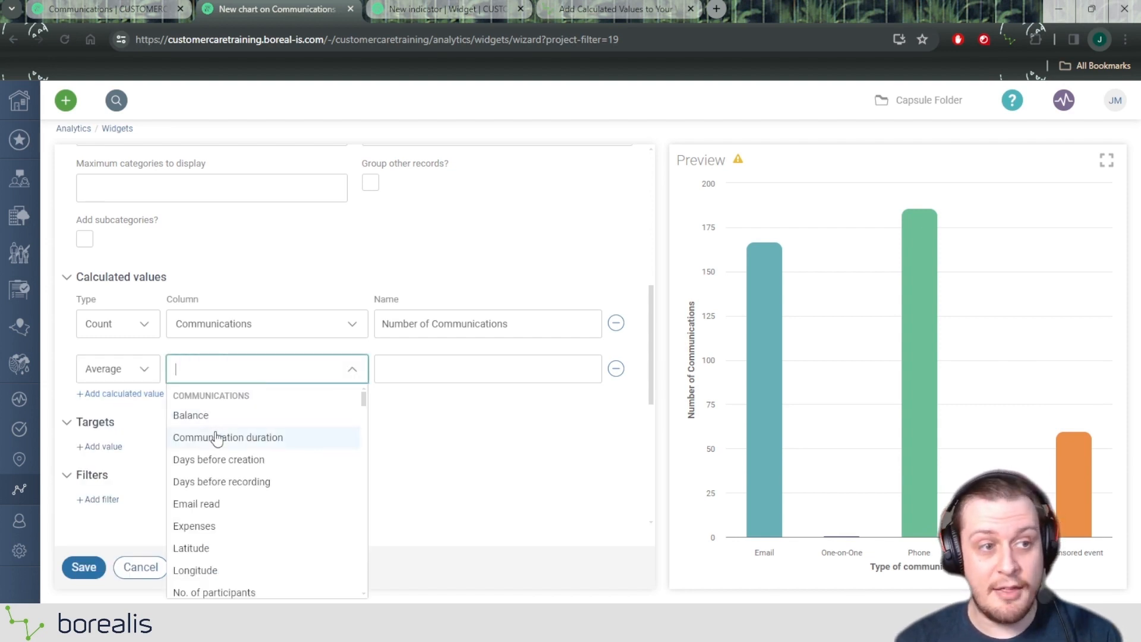
scroll(232, 422, "down", 3)
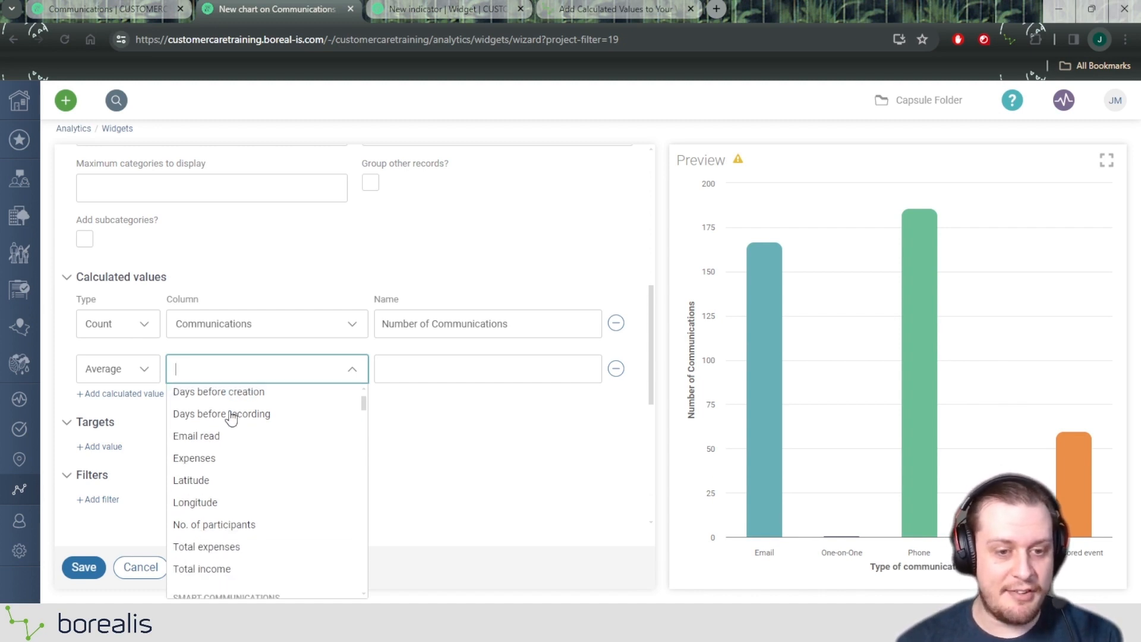
scroll(231, 418, "up", 3)
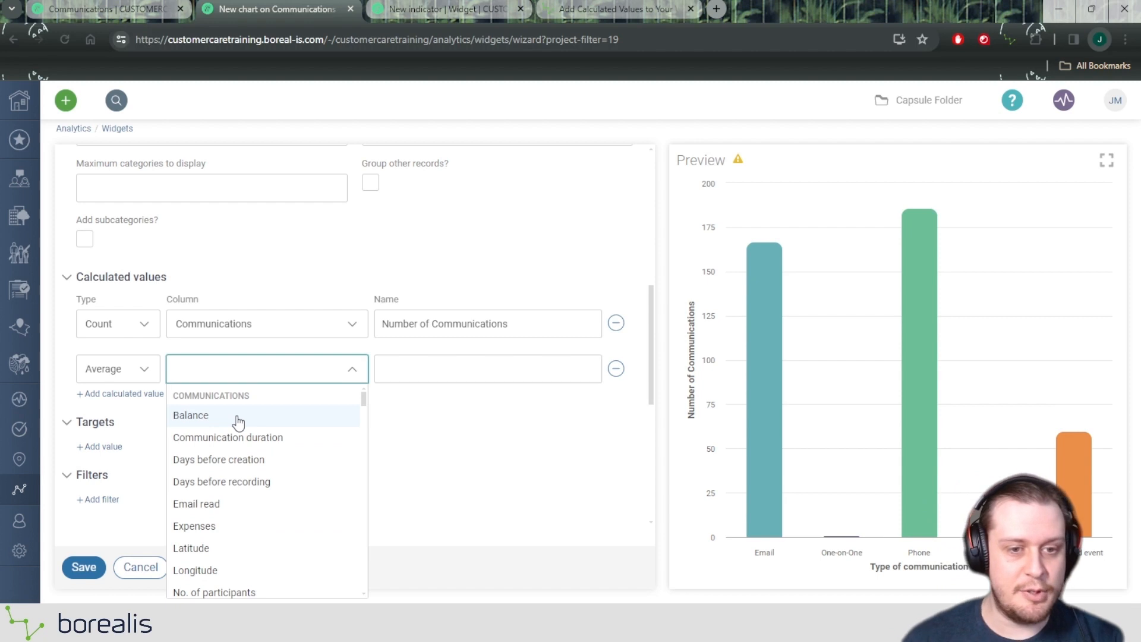
scroll(253, 436, "down", 1)
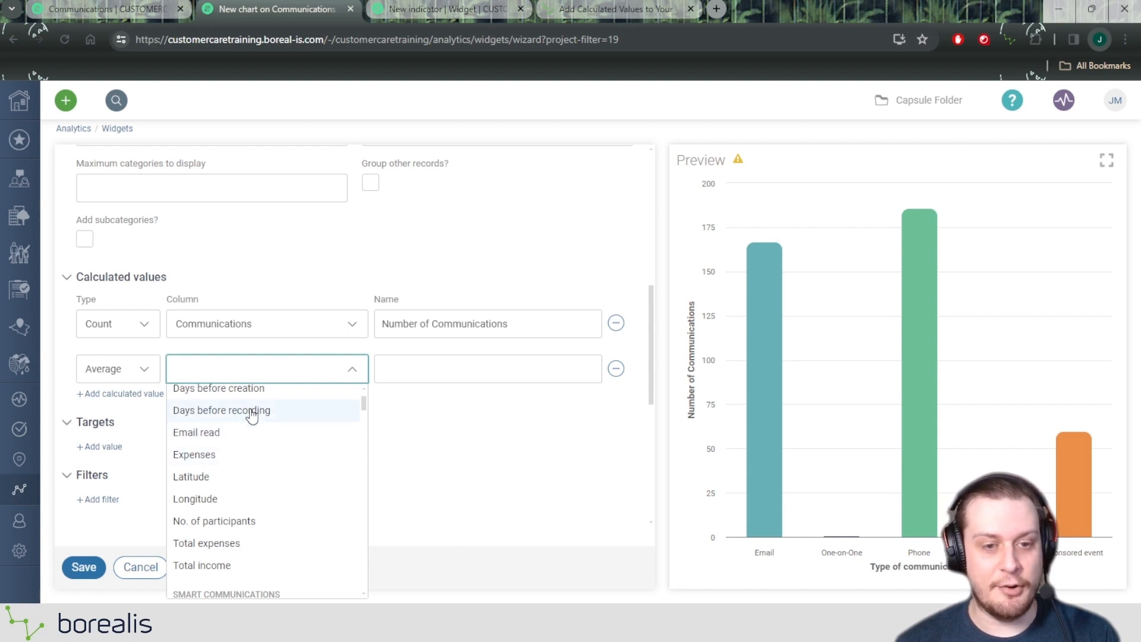
scroll(252, 414, "down", 1)
scroll(252, 416, "up", 2)
scroll(252, 416, "down", 3)
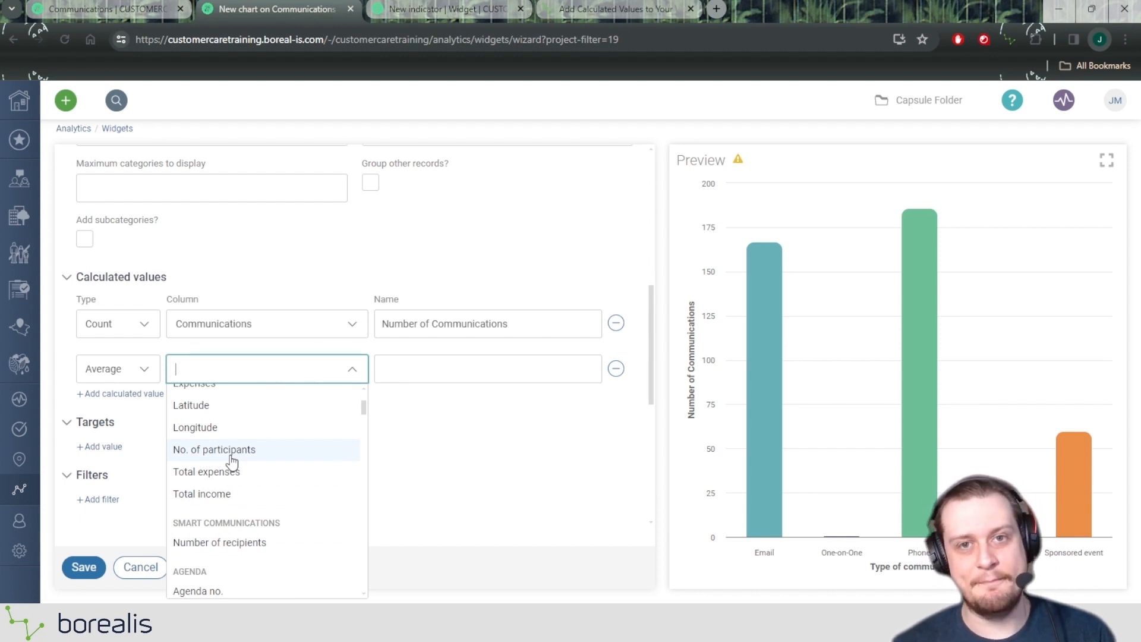
left_click(231, 455)
left_click_drag(504, 369, 383, 373)
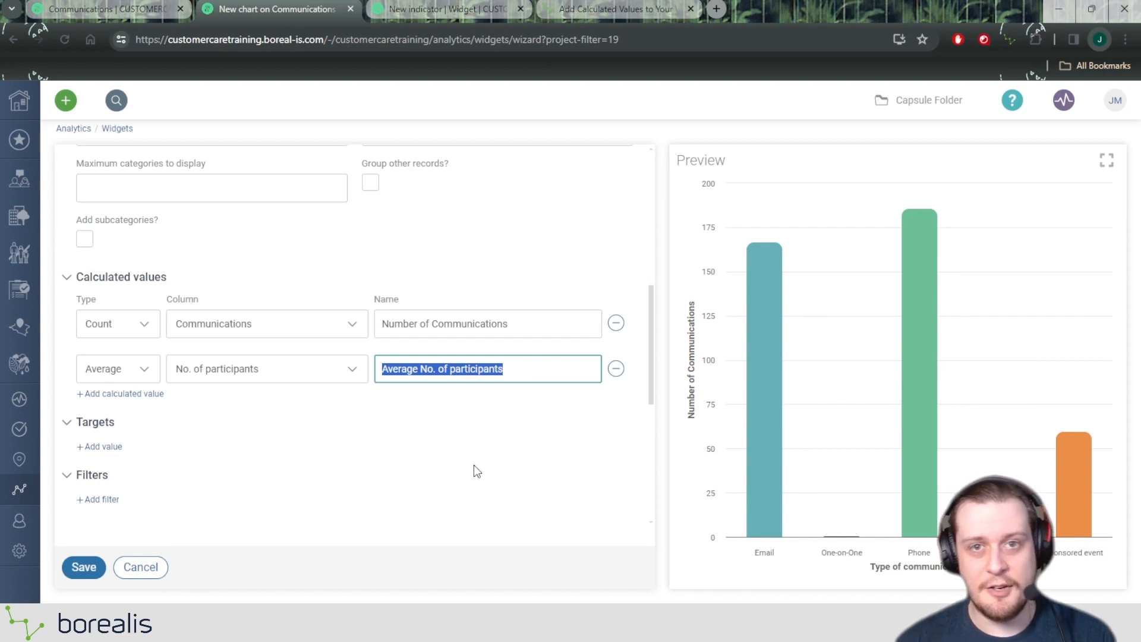
left_click(621, 241)
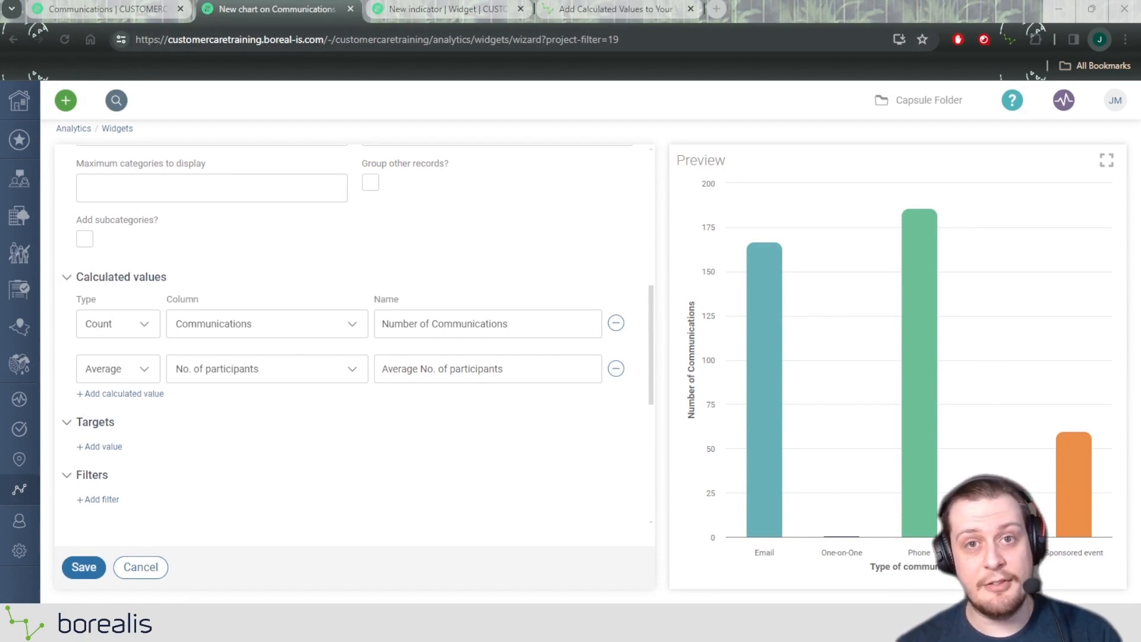
left_click(583, 250)
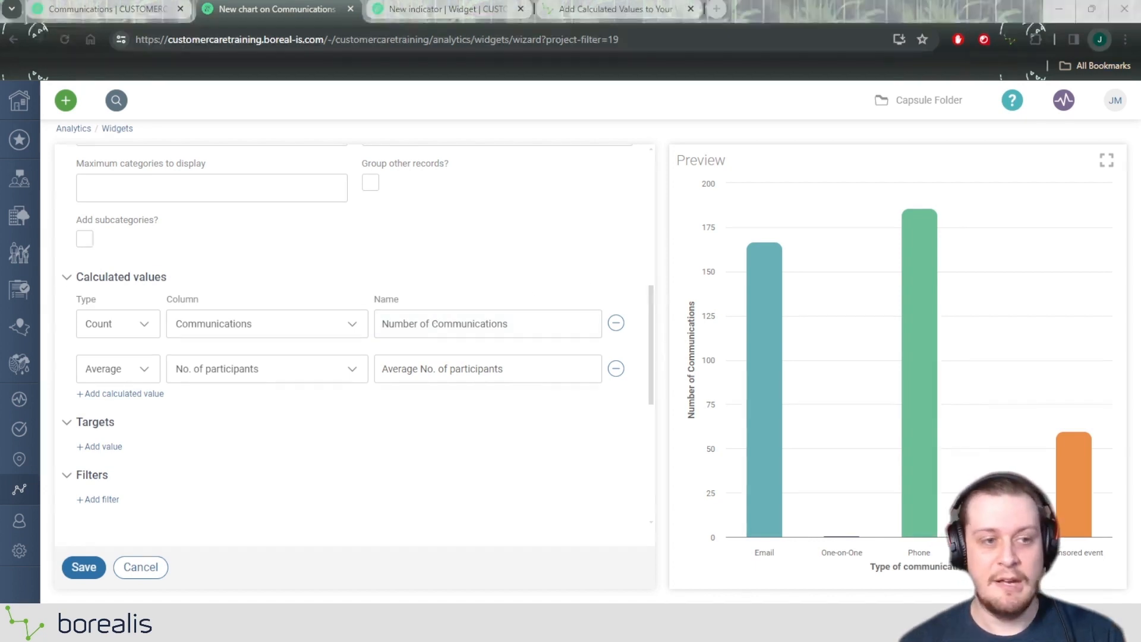
Step: Set the Communications chart's values to the calculated value Average No. of participants
scroll(355, 345, "up", 8)
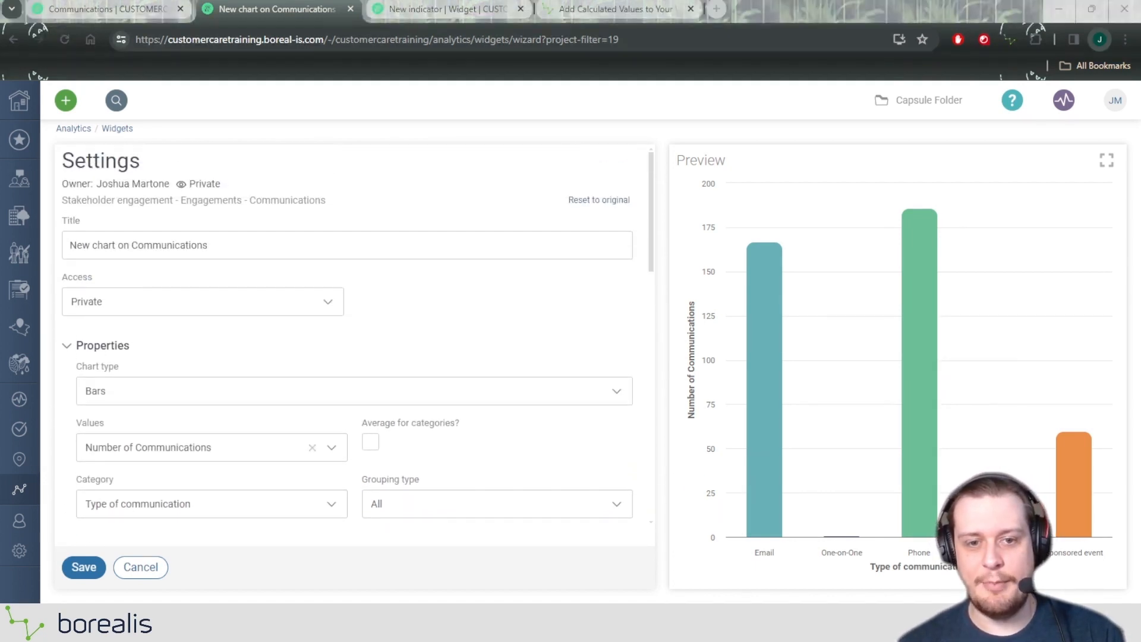
scroll(238, 380, "down", 2)
double_click(95, 352)
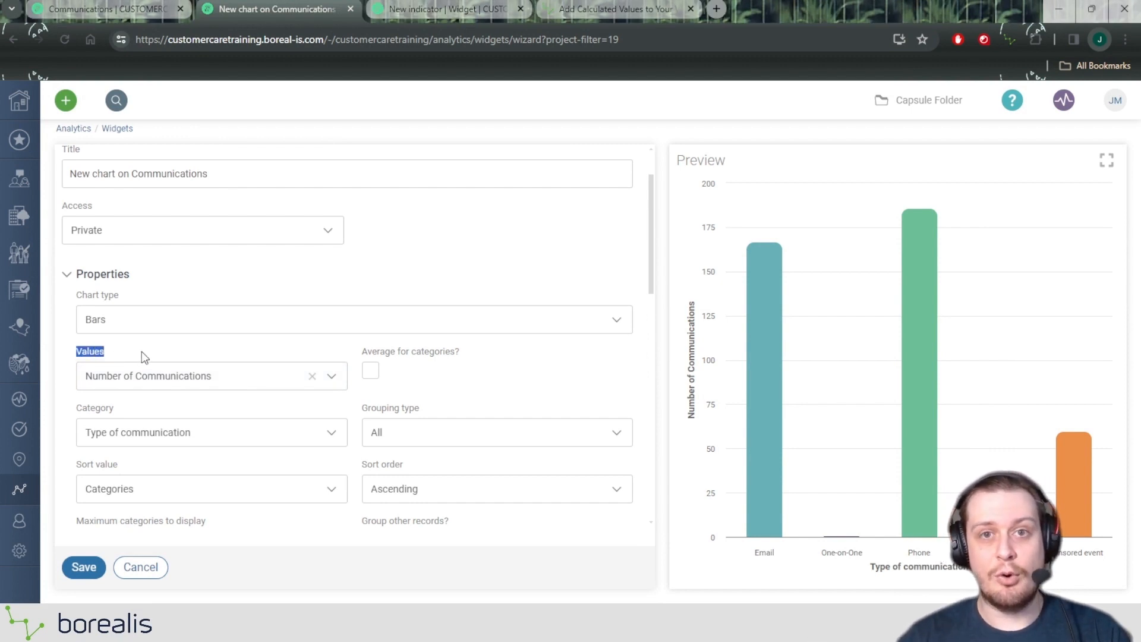
left_click(83, 356)
left_click(201, 375)
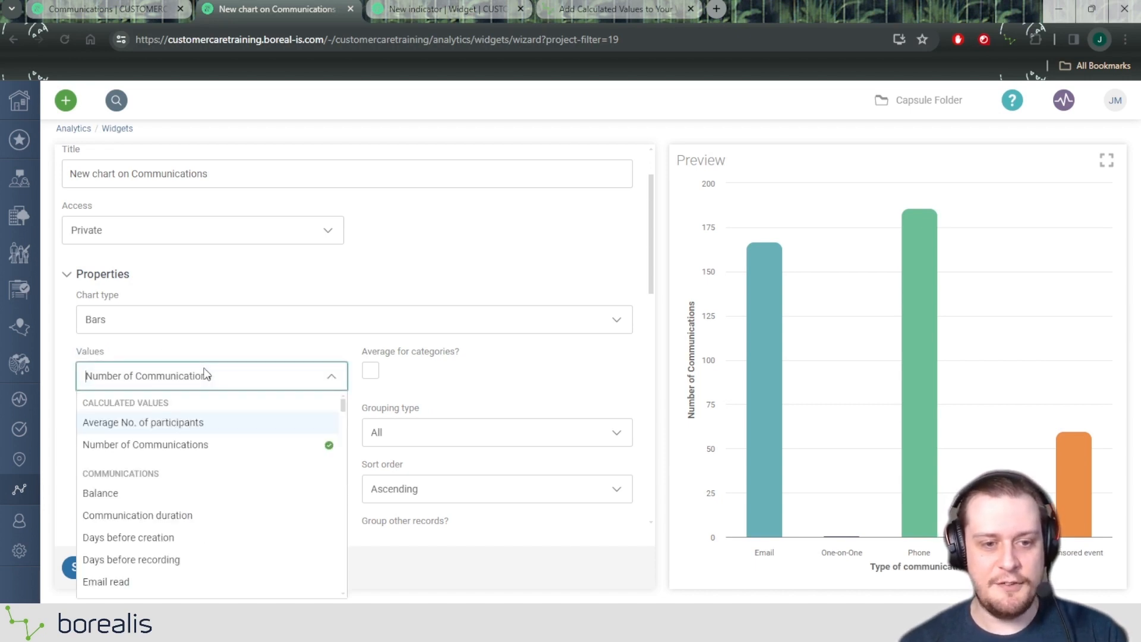
left_click(131, 423)
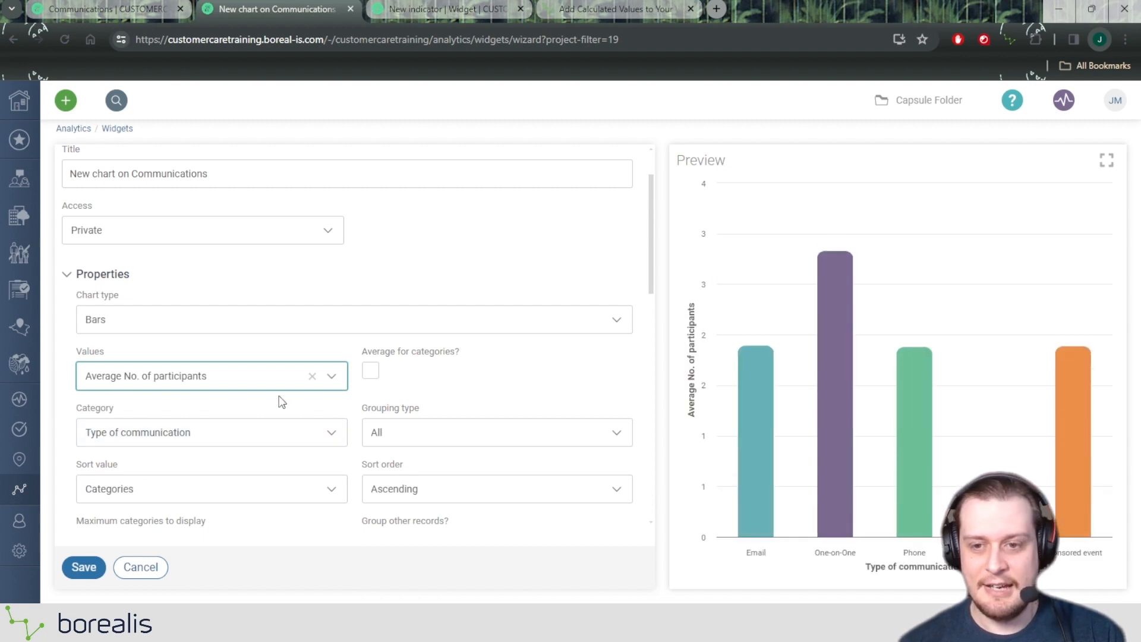
Step: Inspect the average number of participants for the One-on-One, Email and Phone bars in the chart preview
mouse_move(839, 302)
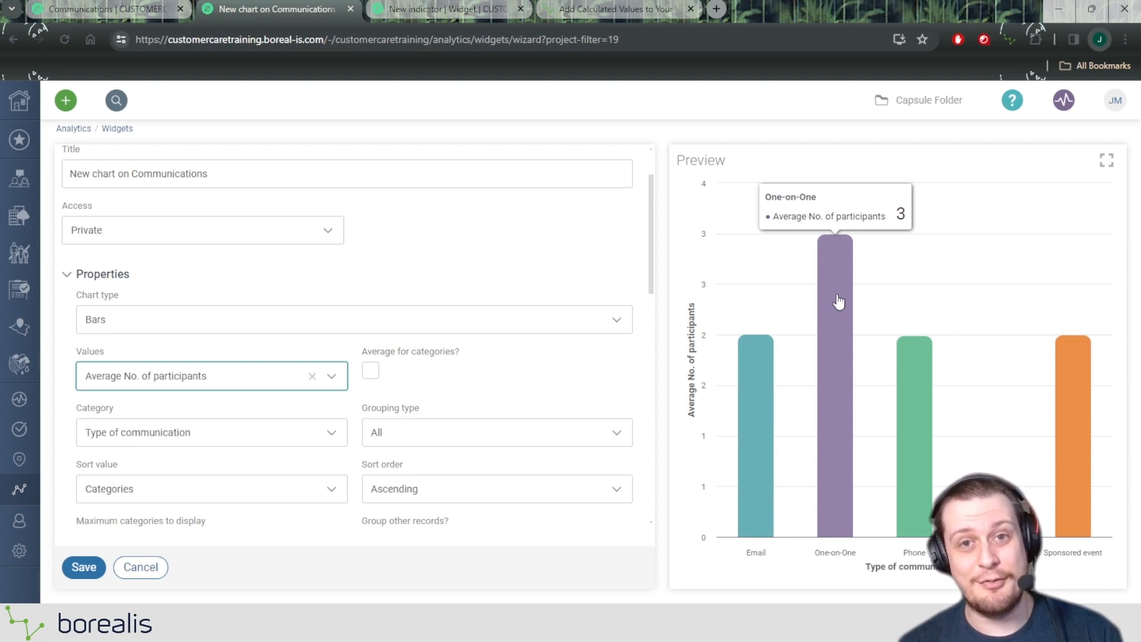
key("alt+Tab")
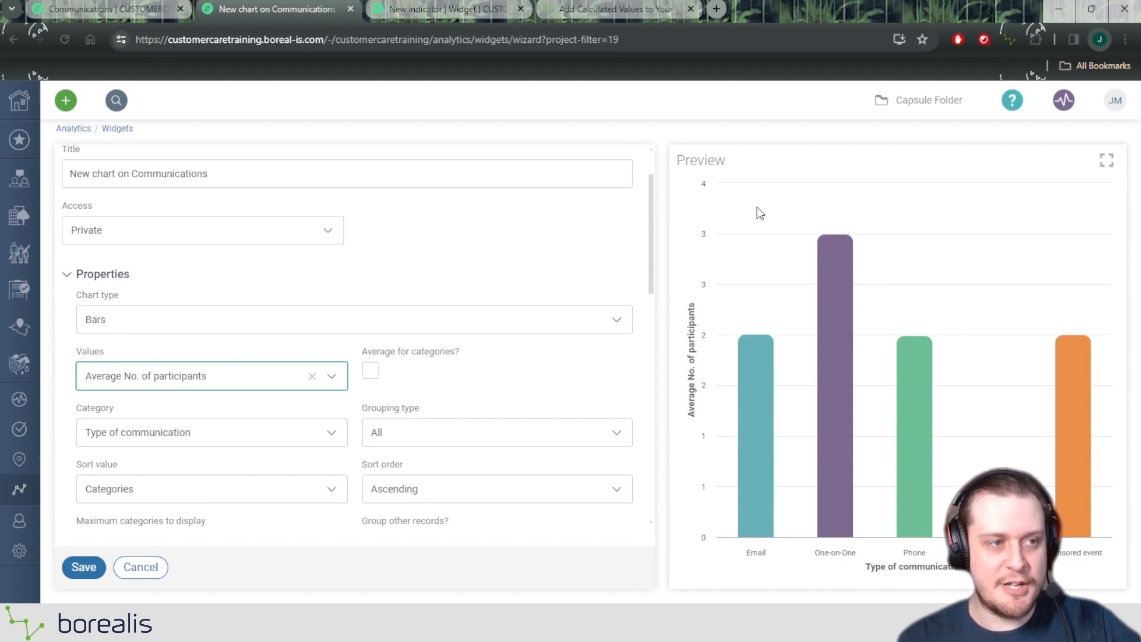
mouse_move(756, 359)
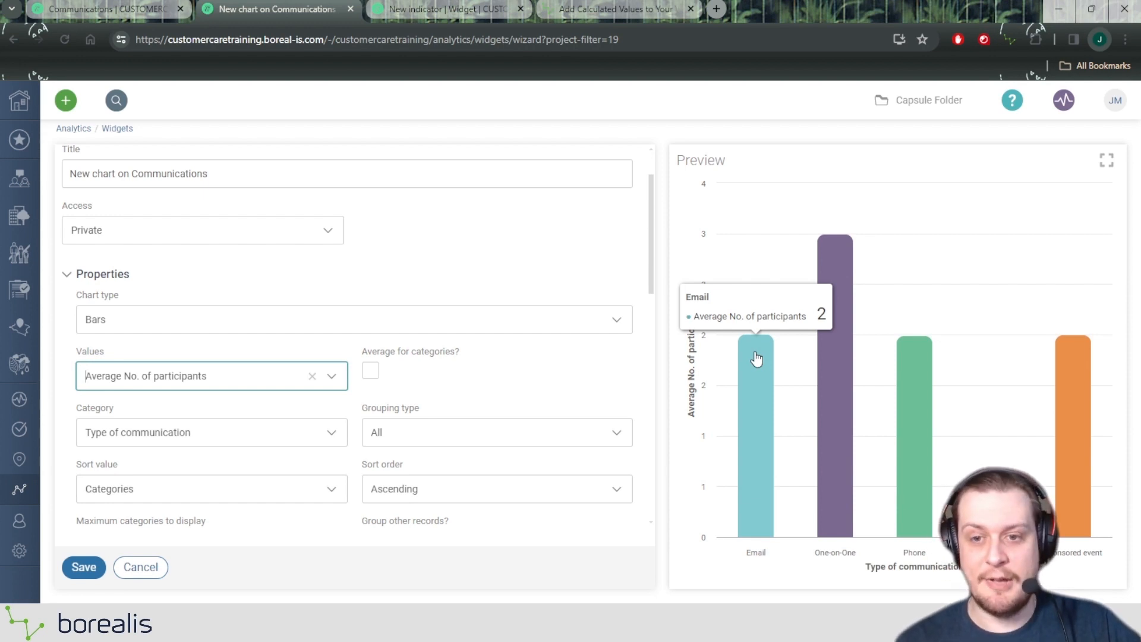
mouse_move(826, 366)
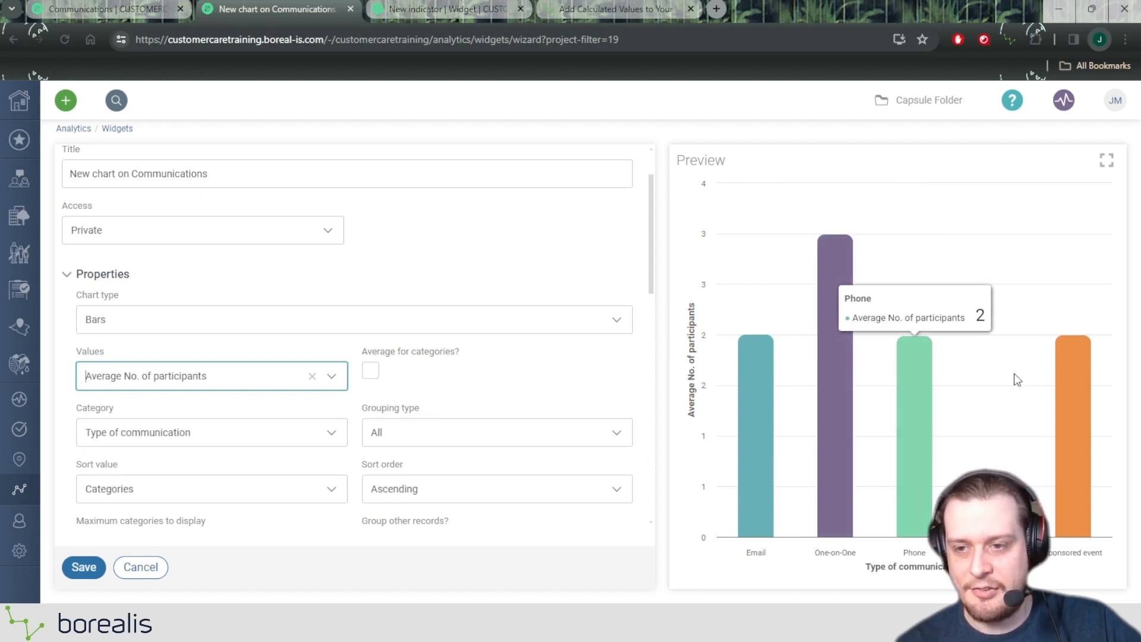
mouse_move(1065, 311)
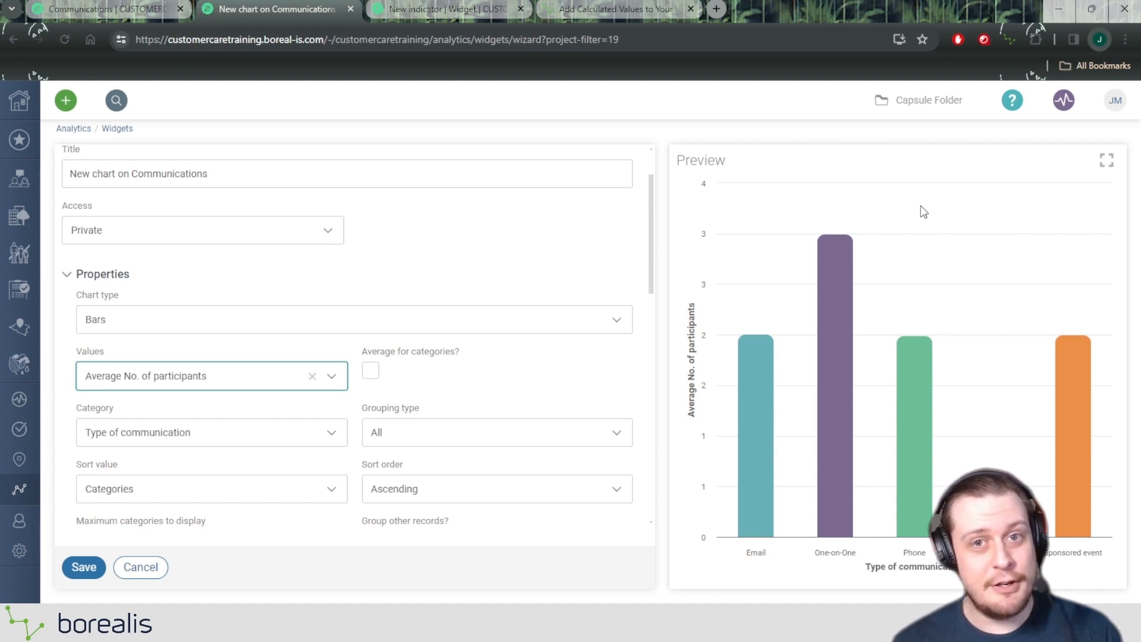
Step: Switch the Communications chart's values back to Number of Communications
scroll(387, 252, "down", 7)
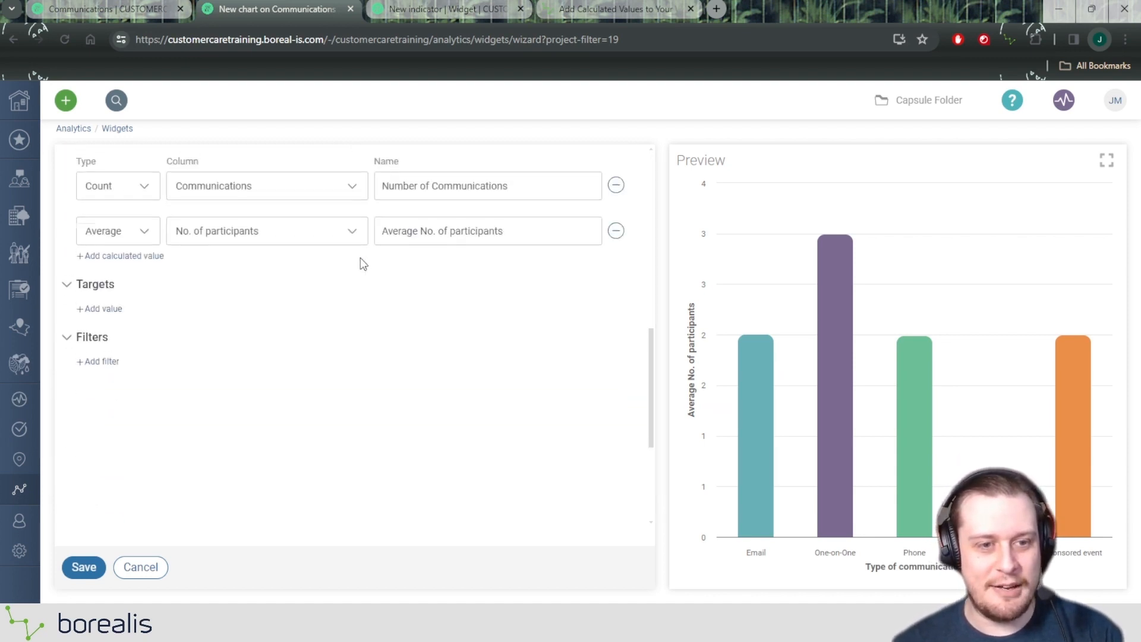
scroll(362, 262, "up", 5)
left_click(209, 232)
left_click(157, 302)
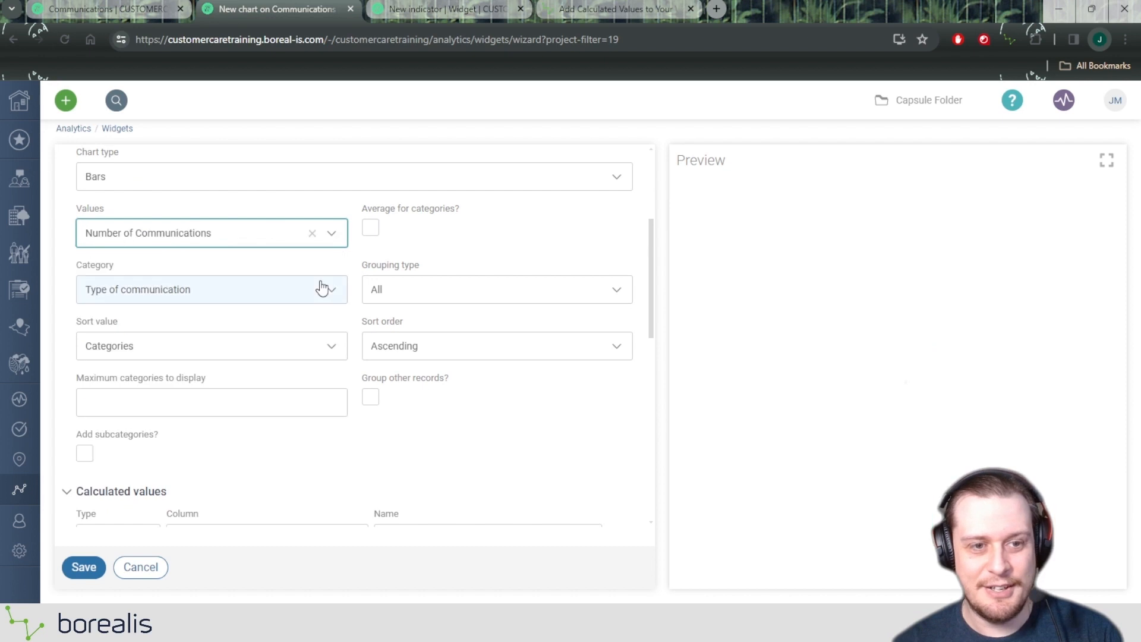
scroll(321, 287, "up", 3)
Step: Remove the Average No. of participants calculated value from the Communications chart widget
scroll(321, 288, "down", 8)
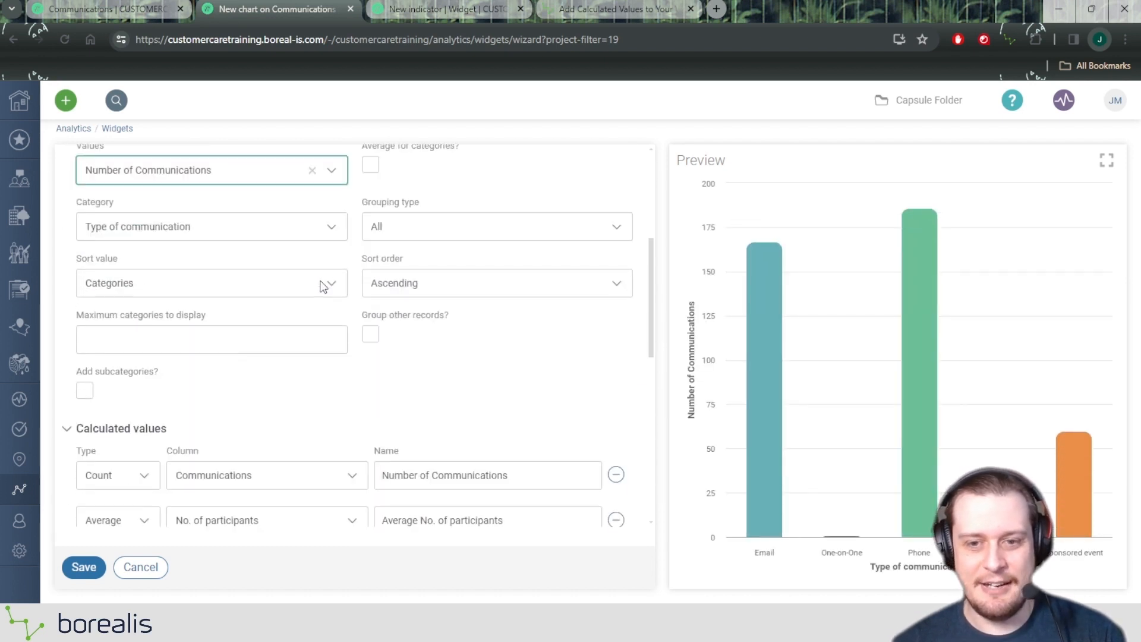
scroll(586, 267, "up", 2)
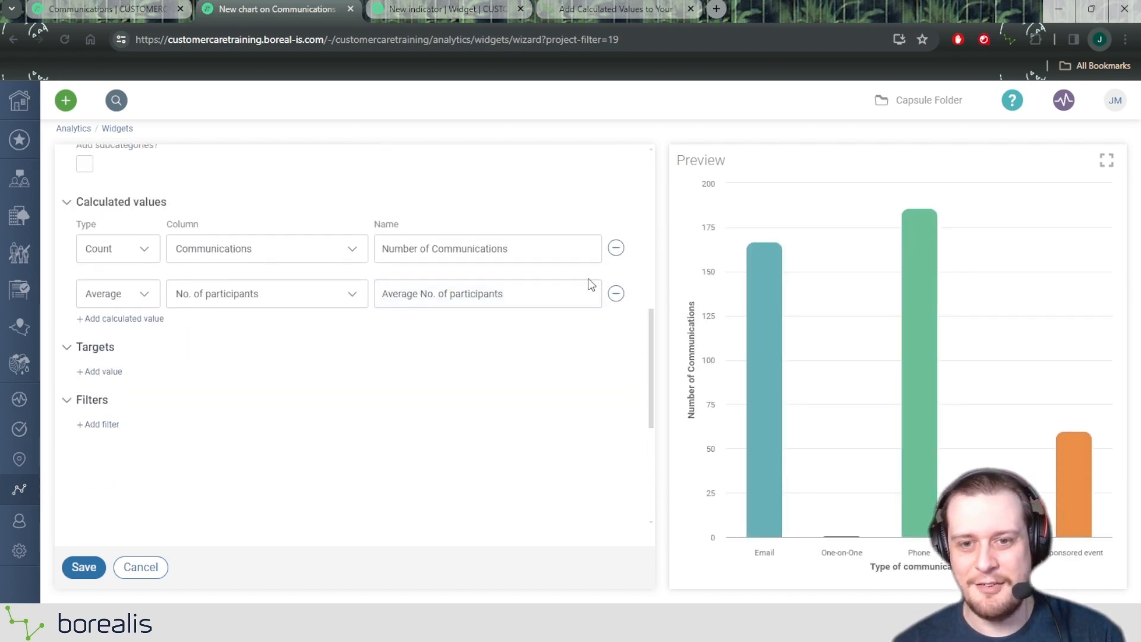
left_click(616, 297)
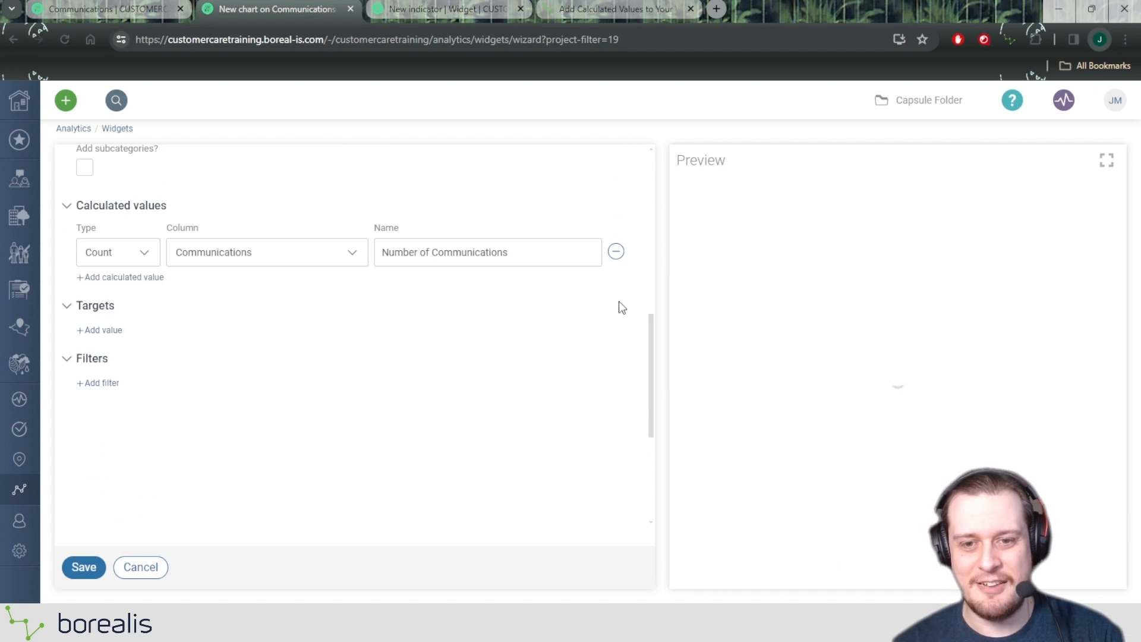
scroll(558, 315, "up", 8)
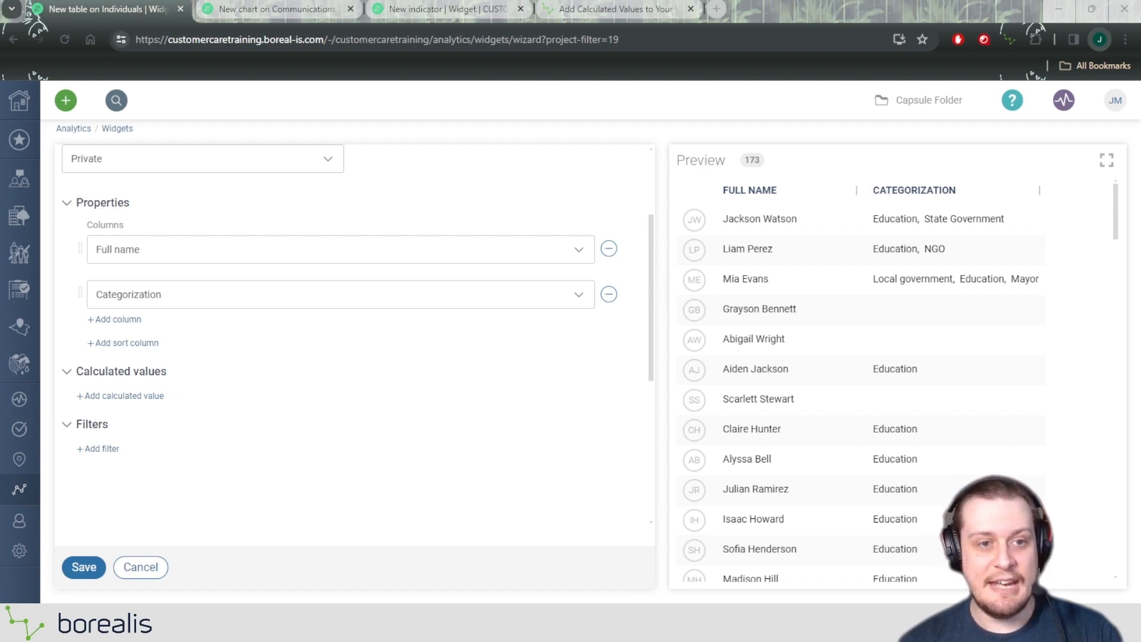
Step: Add a Subject categories column from the Communications group to the Individuals table widget
scroll(355, 332, "up", 3)
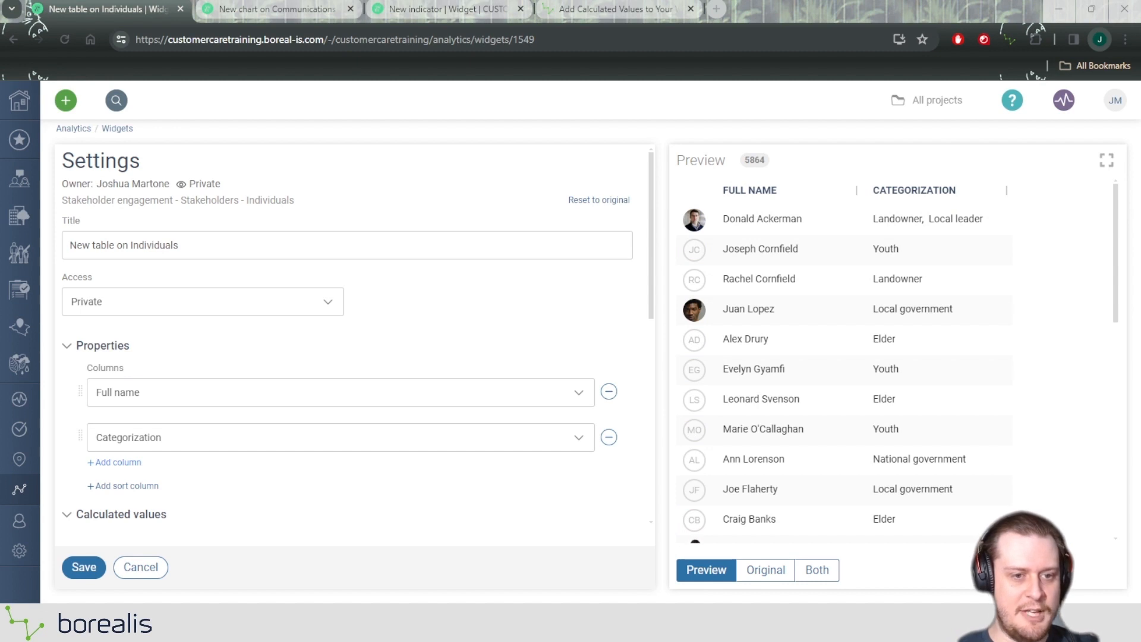
left_click(134, 463)
type("subject")
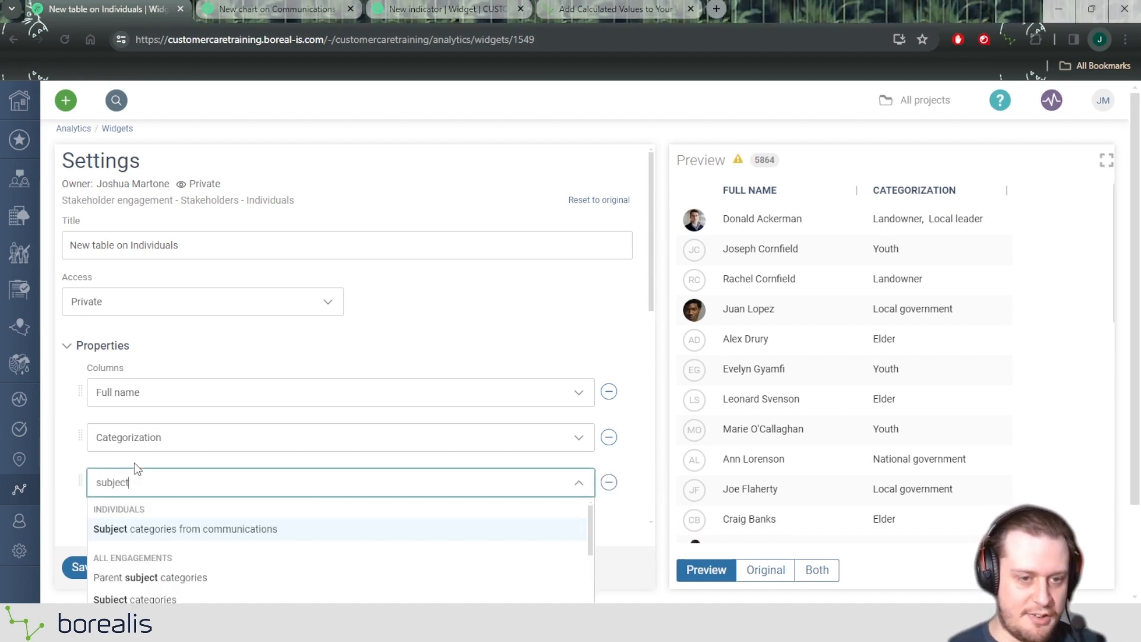
scroll(254, 523, "down", 5)
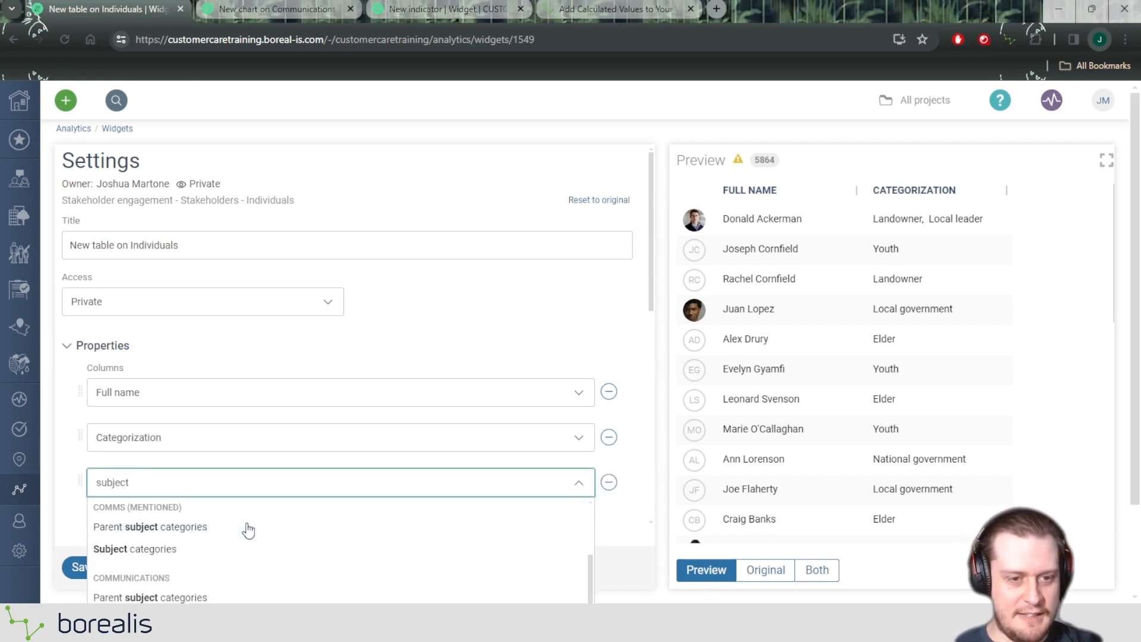
scroll(229, 533, "down", 1)
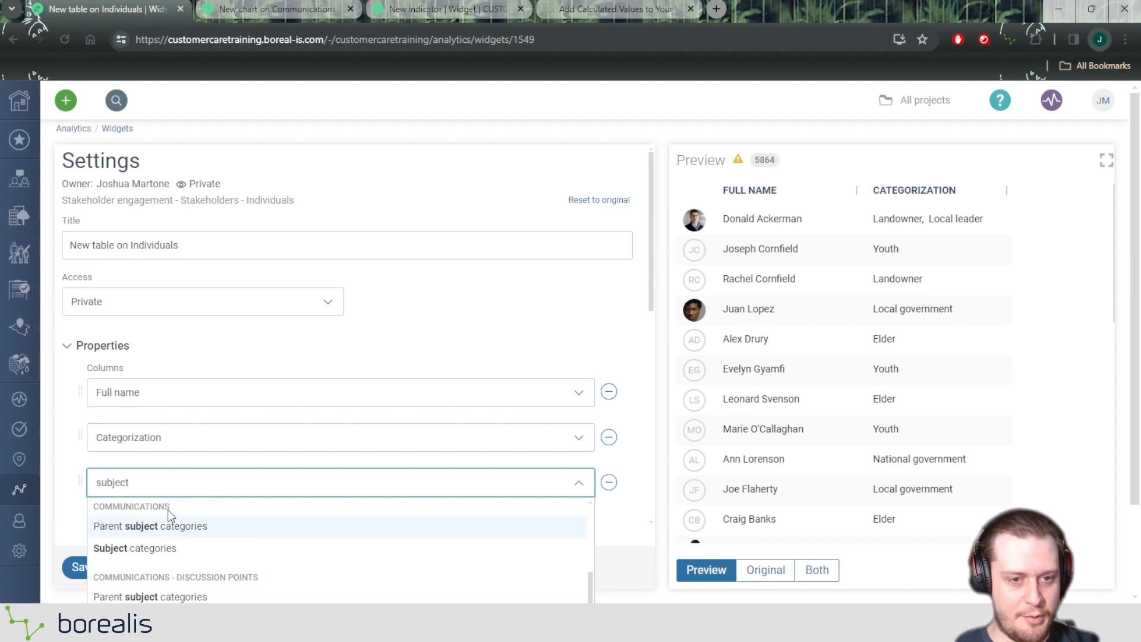
left_click(140, 550)
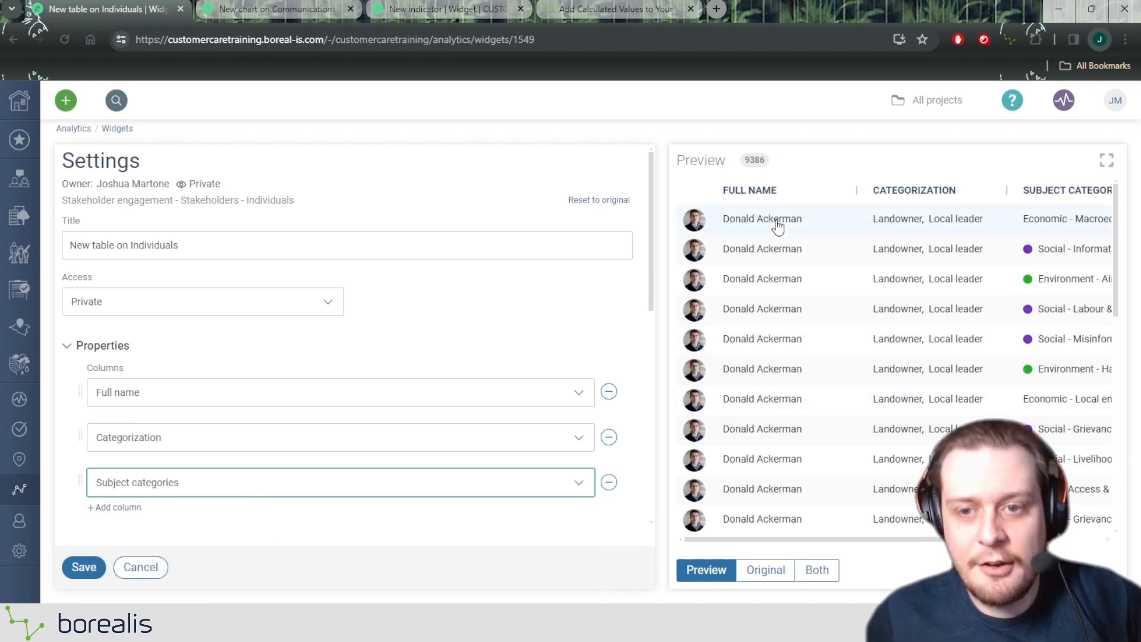
Step: Examine how individuals and their subject categories are listed row by row in the table preview
scroll(778, 226, "down", 3)
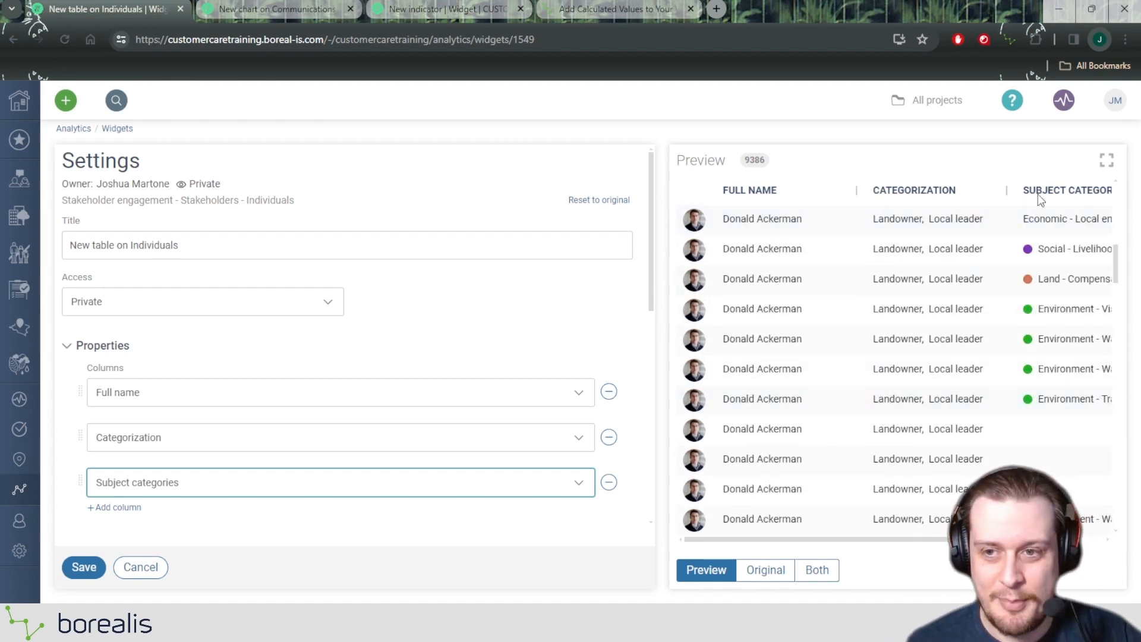
scroll(860, 440, "down", 5)
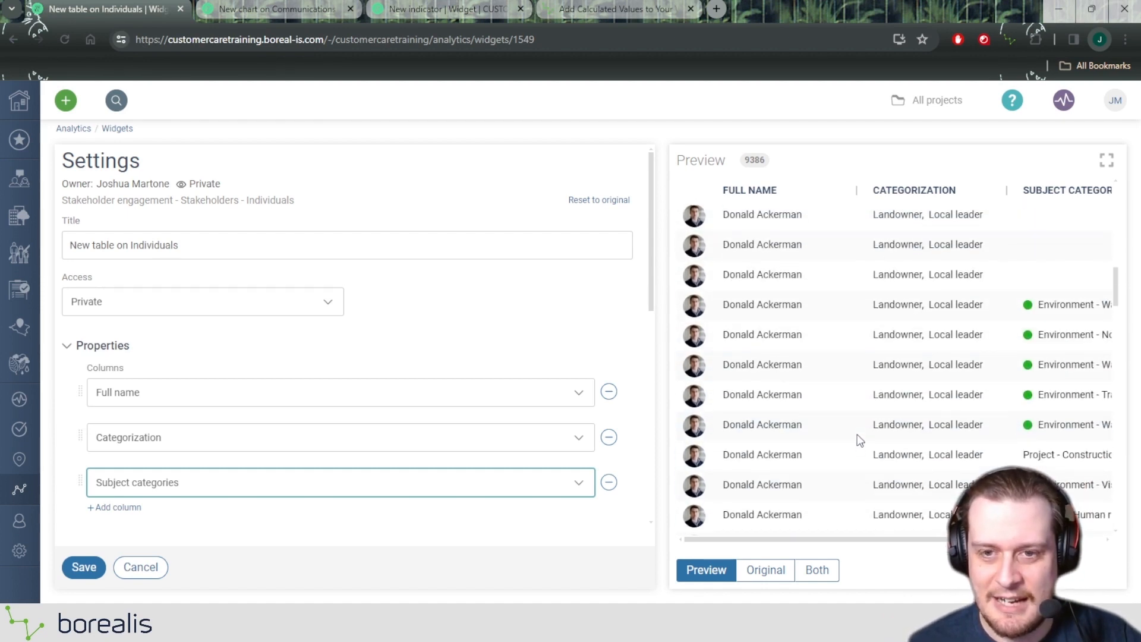
scroll(860, 440, "down", 15)
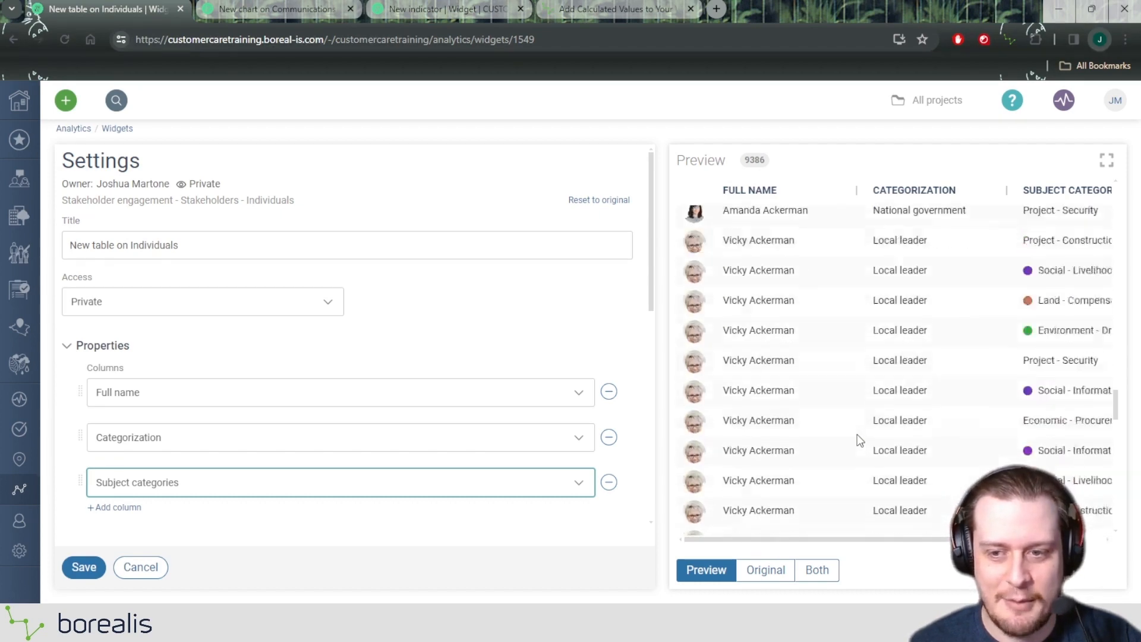
scroll(860, 440, "up", 20)
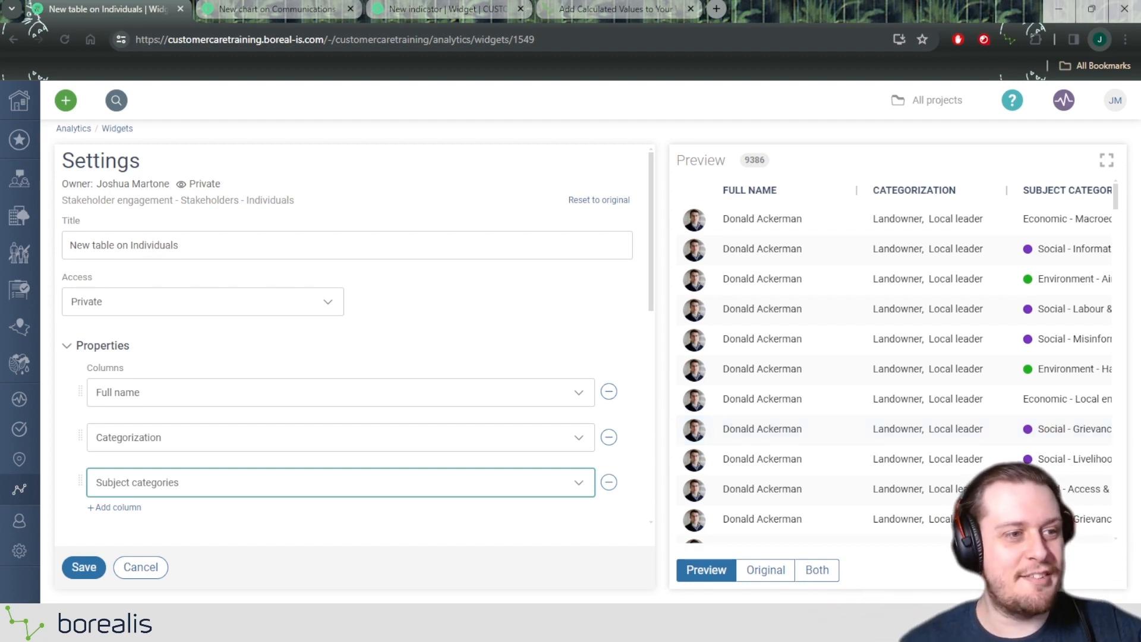
Step: Add a Concatenate calculated value on the Communications Subject categories column, keeping the default name
scroll(354, 344, "down", 5)
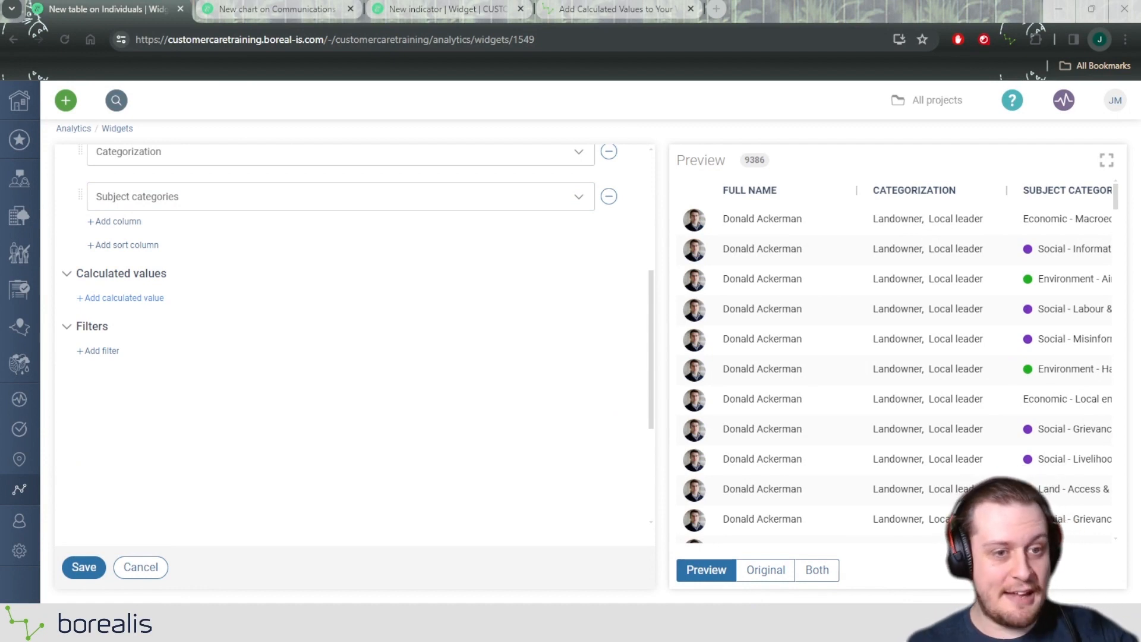
left_click(122, 298)
left_click(126, 309)
type("con")
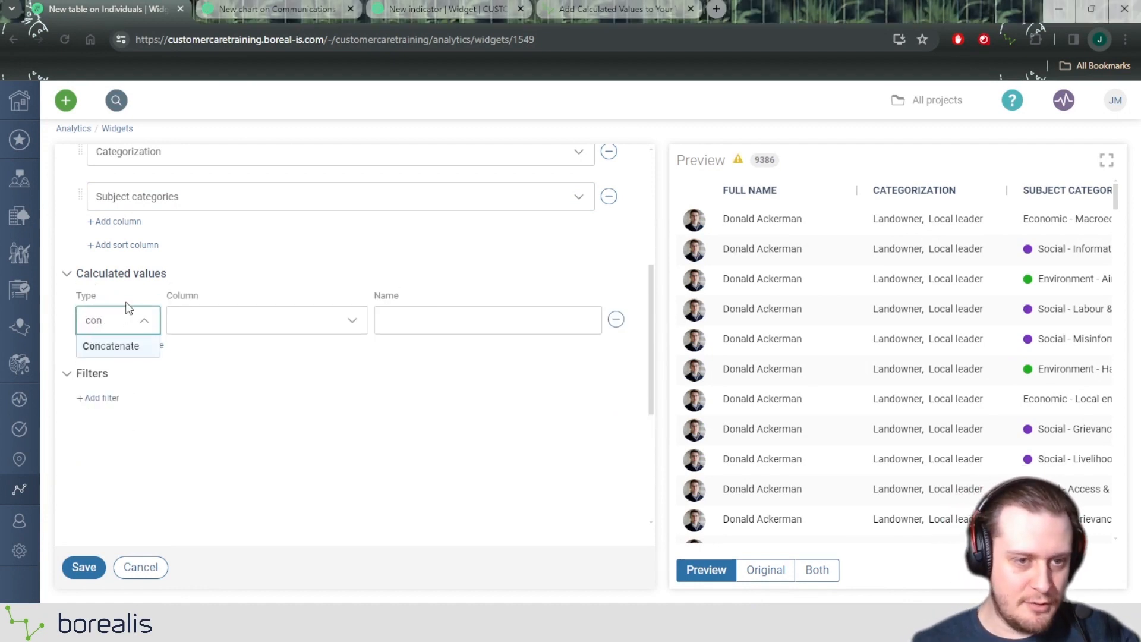
left_click(129, 348)
left_click(226, 330)
type("subjec")
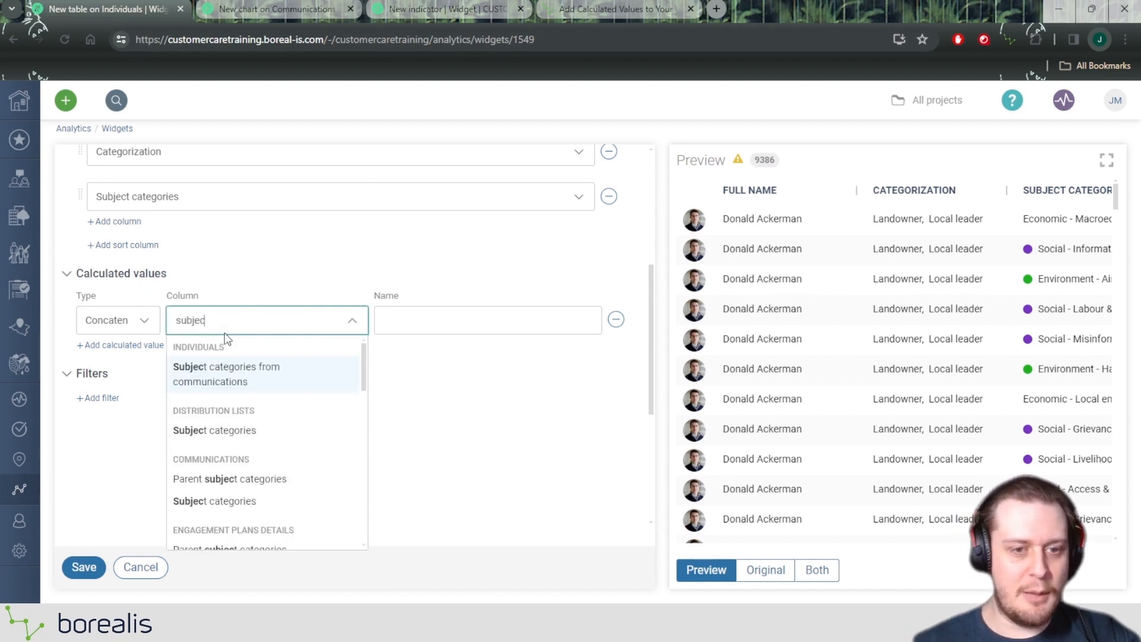
left_click(249, 502)
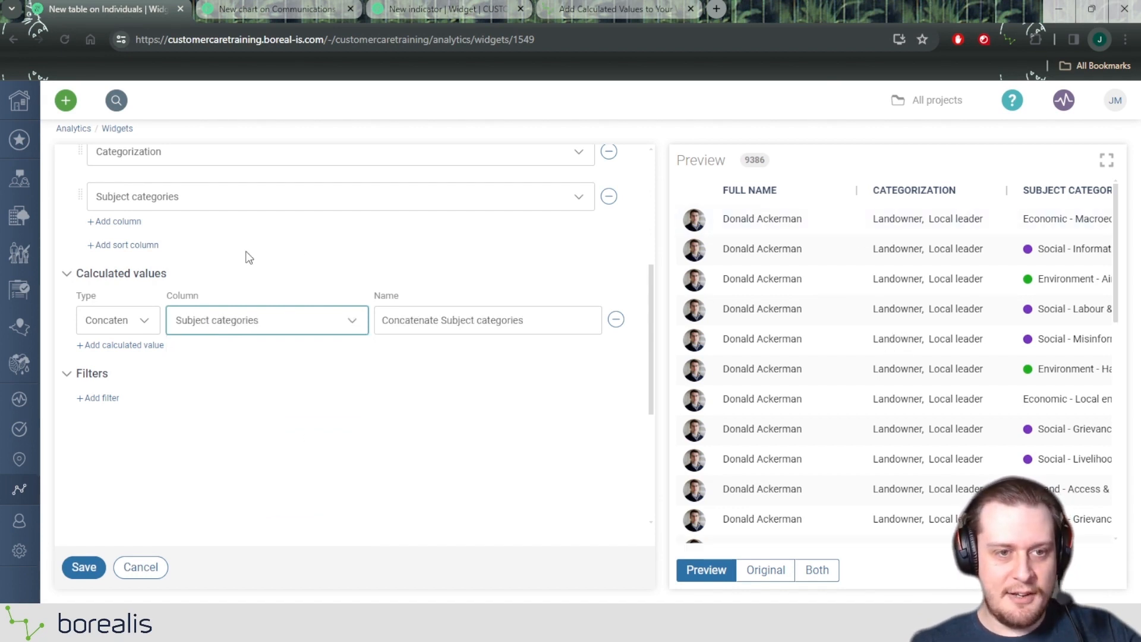
Step: Add the Concatenate Subject categories calculated value as a table column and remove the plain Subject categories column
left_click(129, 223)
left_click(136, 240)
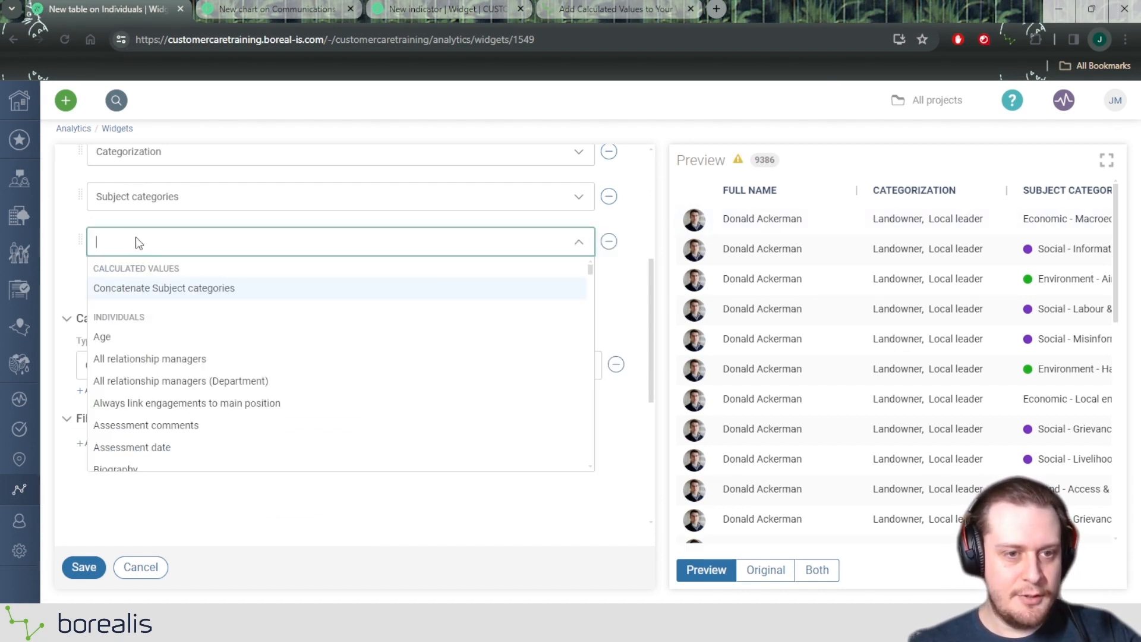
left_click(157, 289)
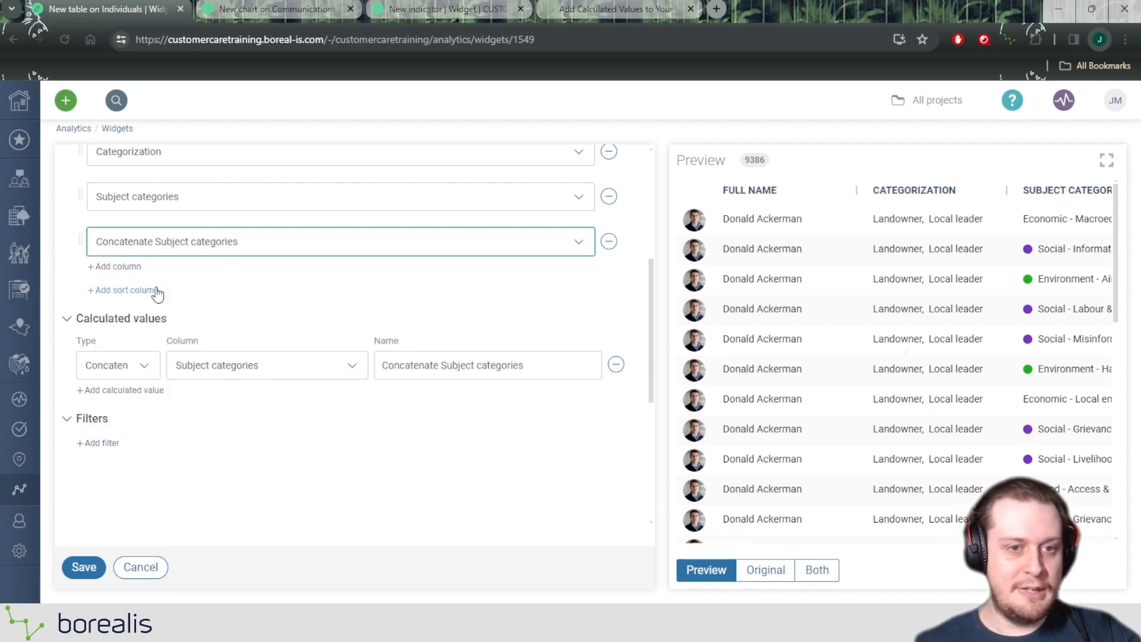
left_click(609, 198)
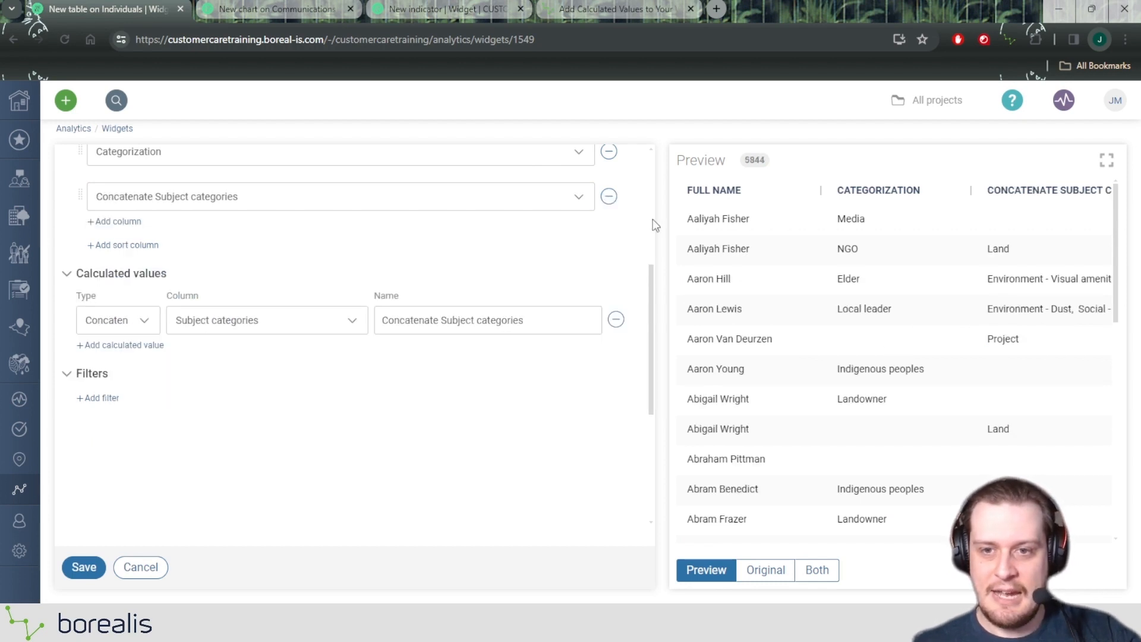
Step: Examine the individuals and their concatenated subject categories throughout the table preview
scroll(941, 201, "down", 4)
scroll(939, 199, "down", 6)
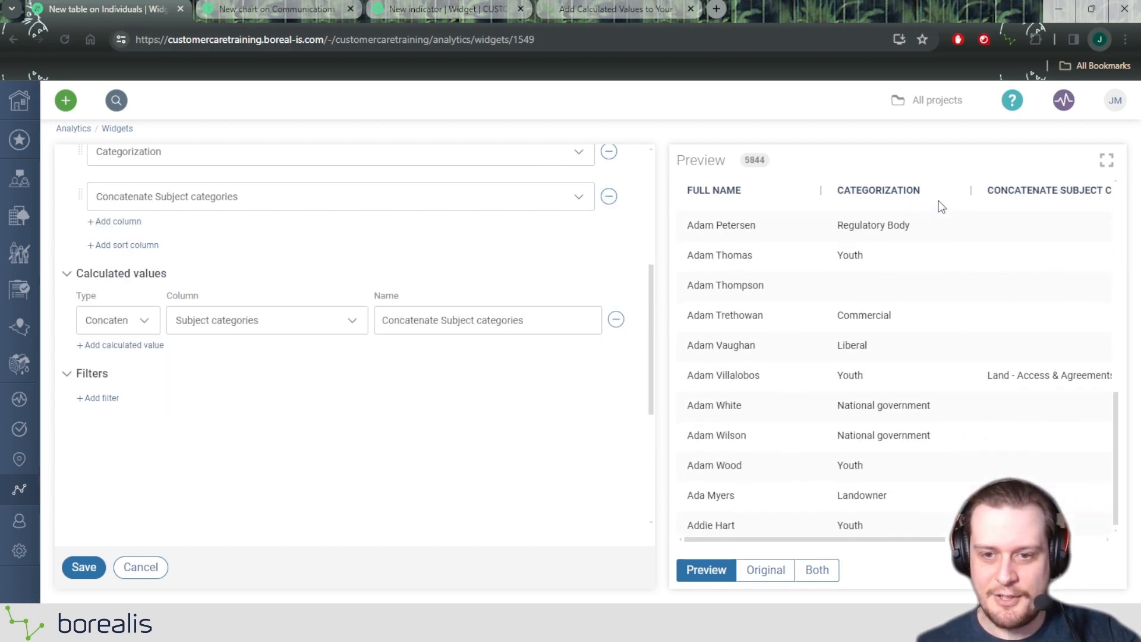
scroll(901, 302, "up", 7)
scroll(900, 299, "down", 15)
scroll(794, 410, "down", 15)
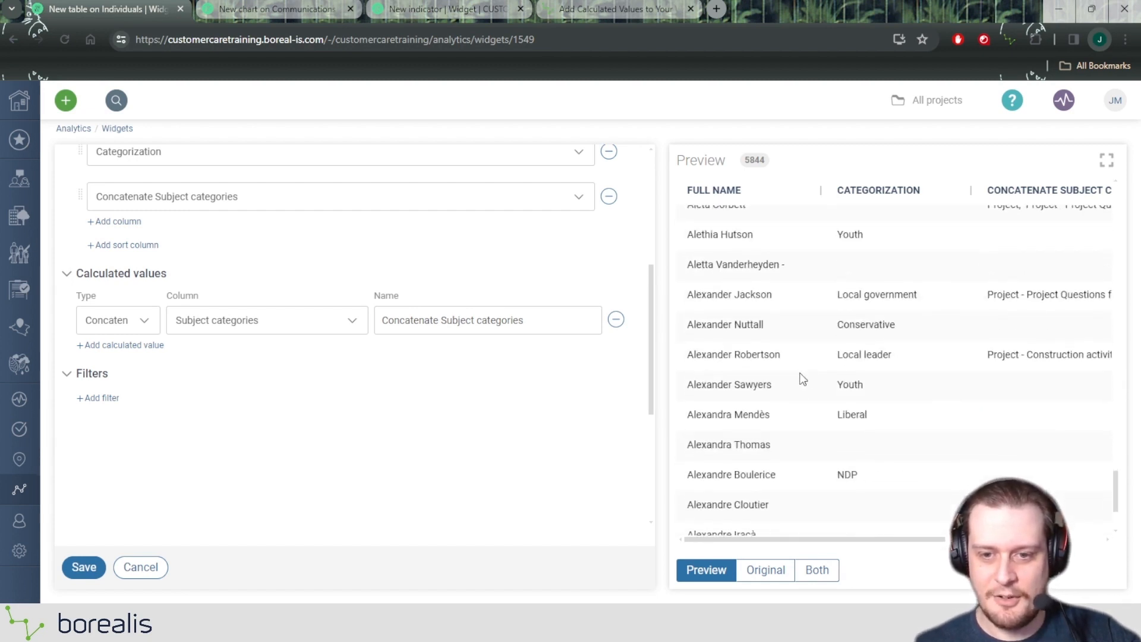
scroll(820, 361, "down", 20)
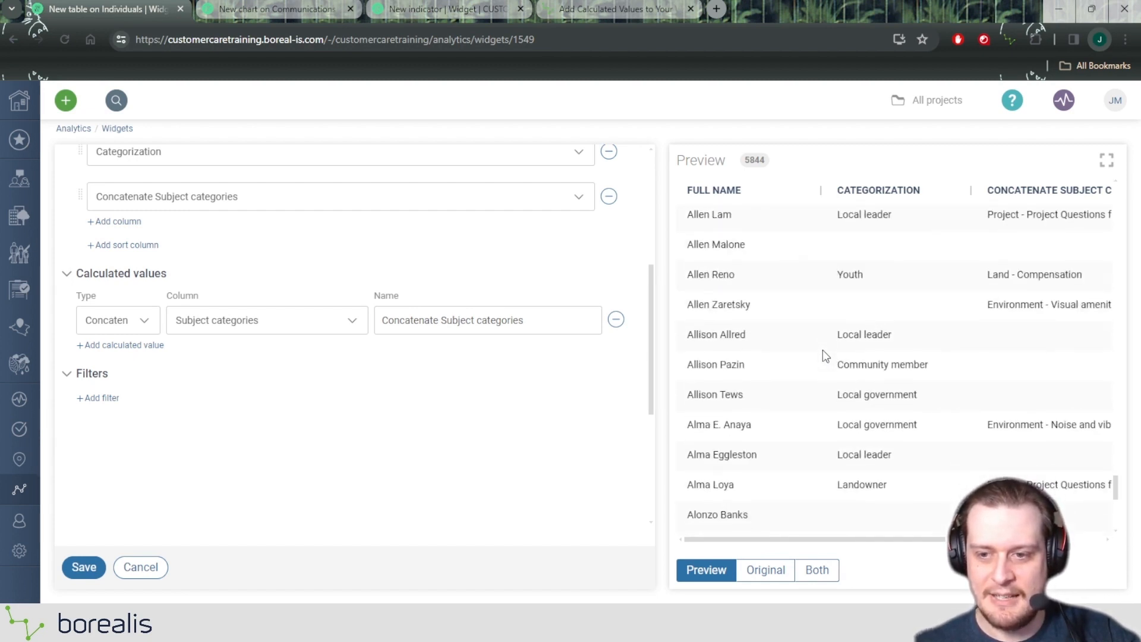
scroll(824, 357, "down", 20)
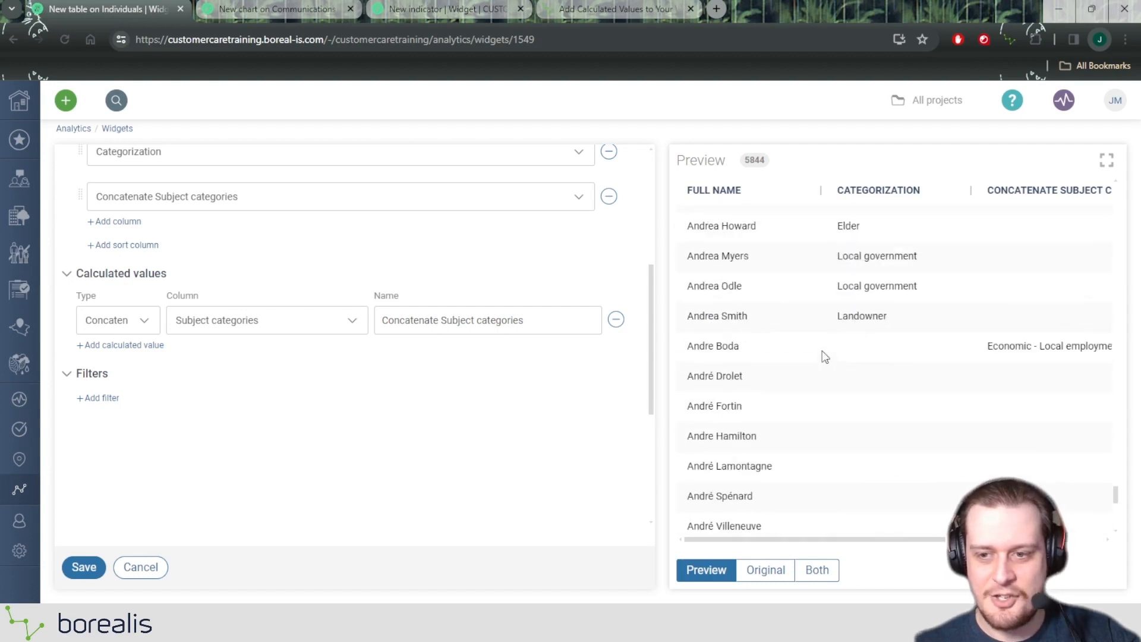
Step: Rename the concatenated calculated value to Subject categories
scroll(824, 360, "up", 10)
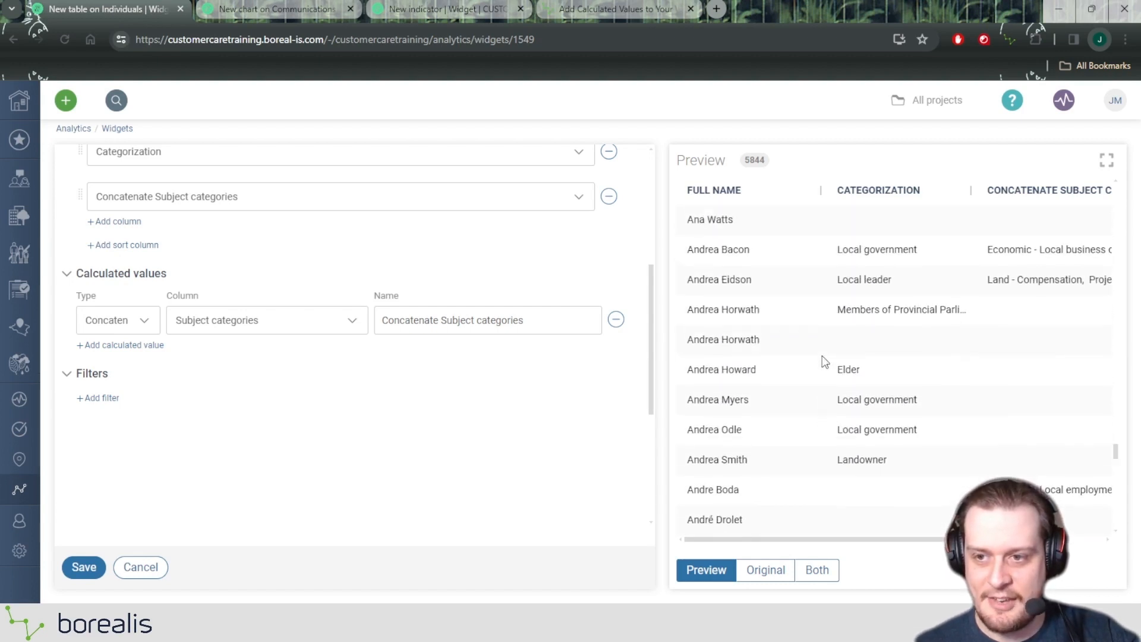
left_click_drag(782, 541, 946, 526)
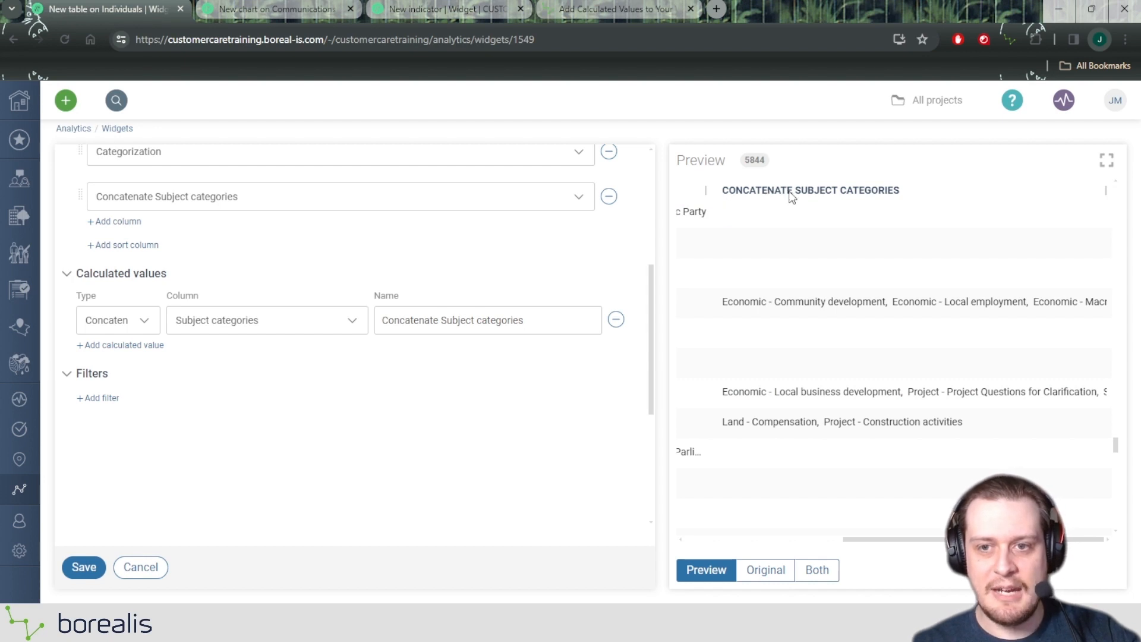
left_click(446, 320)
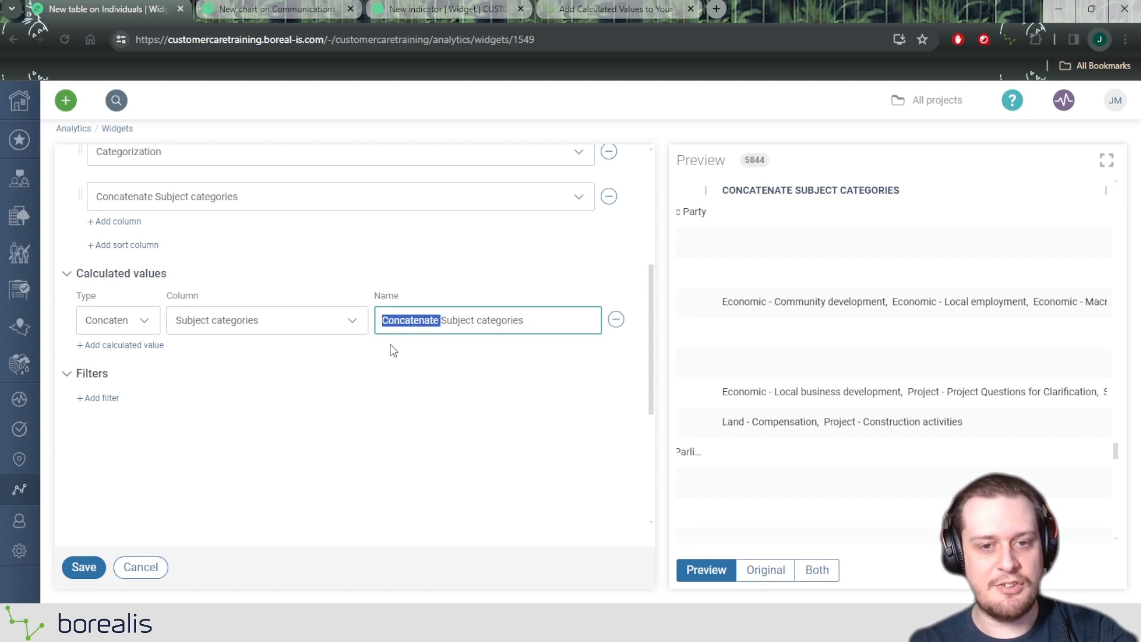
left_click(387, 398)
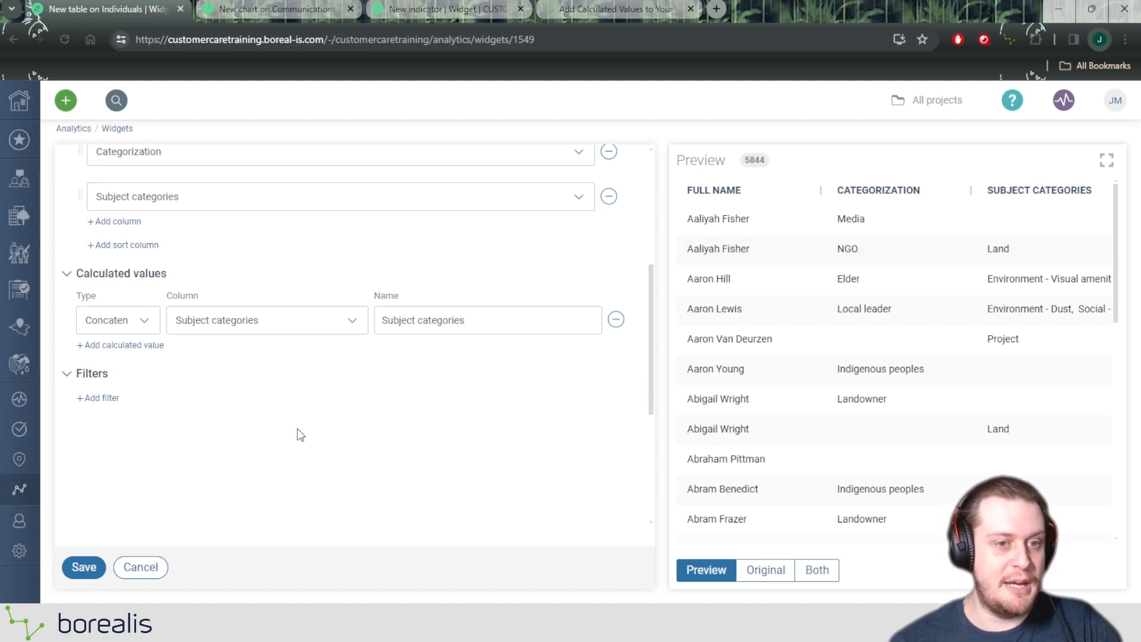
Step: Add a Count calculated value on the Communications column to the Individuals table widget, keeping the default name
left_click_drag(185, 274, 83, 283)
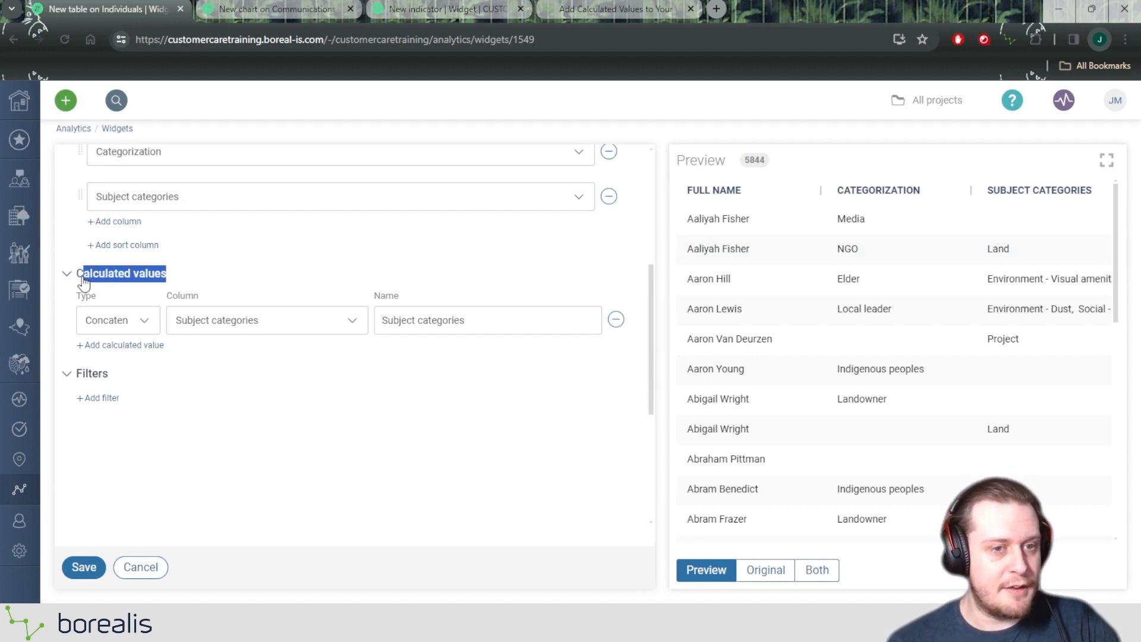
left_click(382, 426)
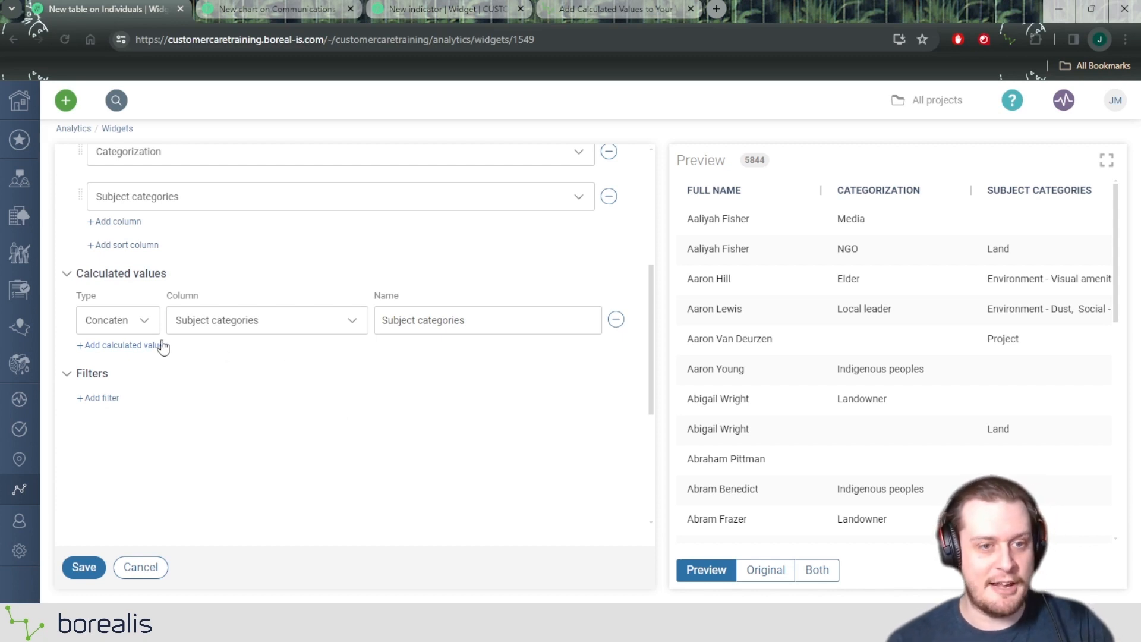
left_click(141, 345)
type("Count")
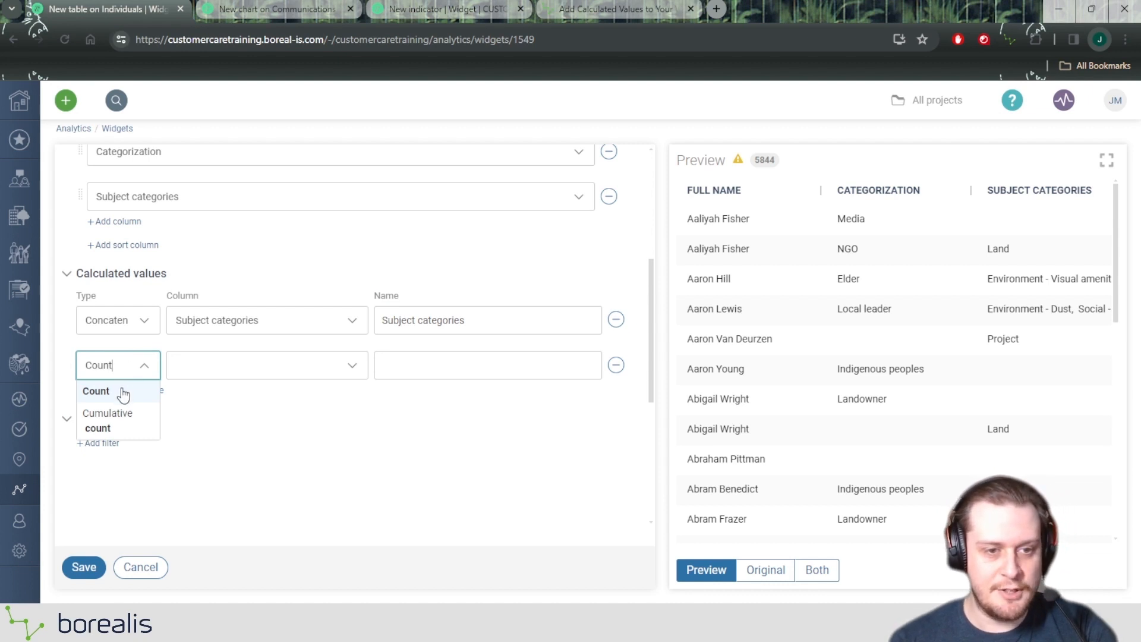
left_click(123, 394)
left_click(210, 373)
scroll(230, 434, "down", 6)
scroll(235, 439, "down", 3)
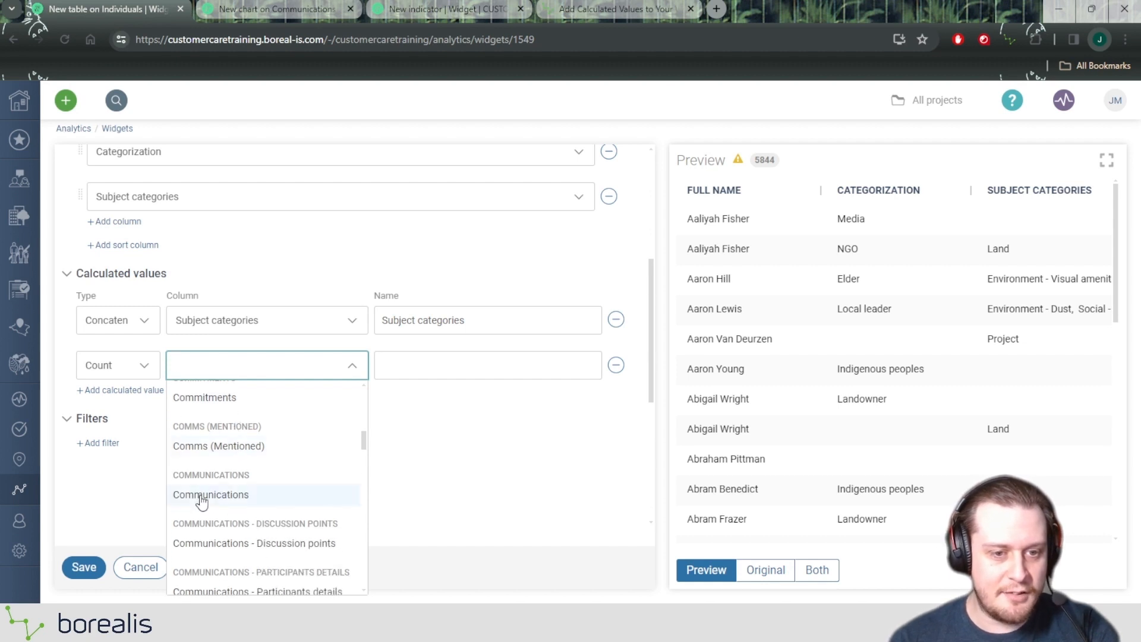
left_click(202, 500)
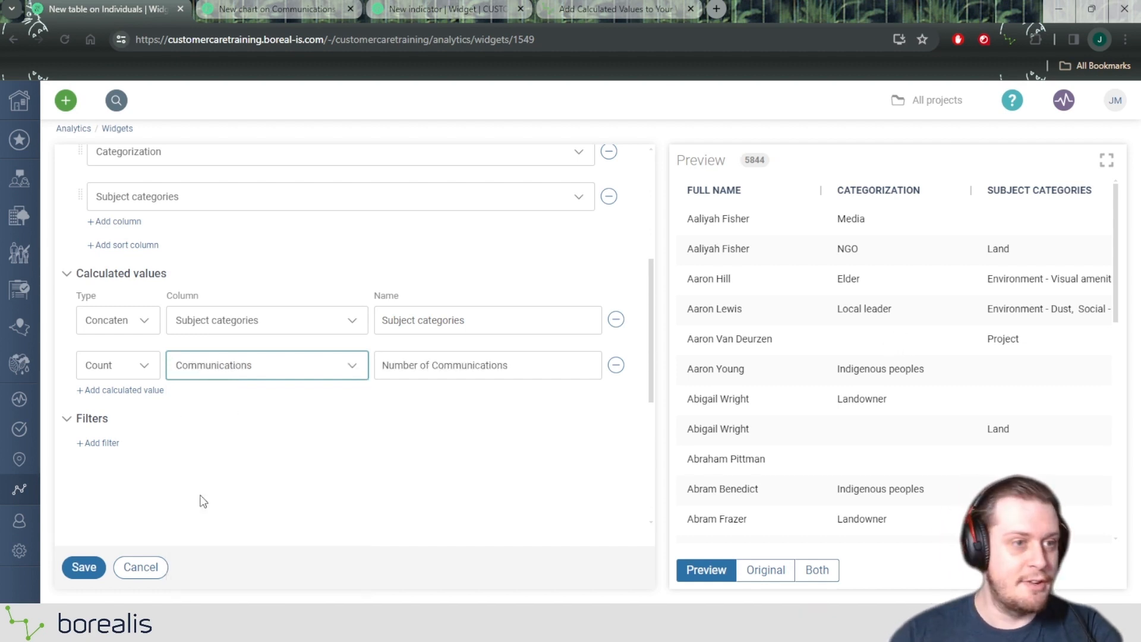
Step: Add the Number of Communications calculated value as a table column and check it in the preview
left_click(127, 228)
left_click(146, 242)
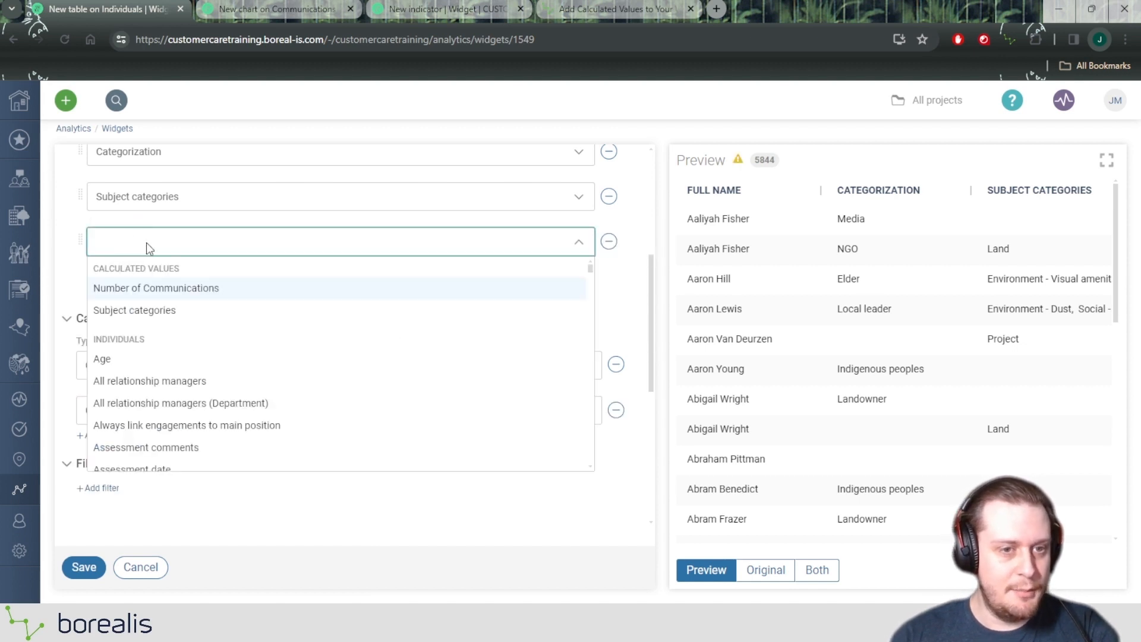
left_click(142, 289)
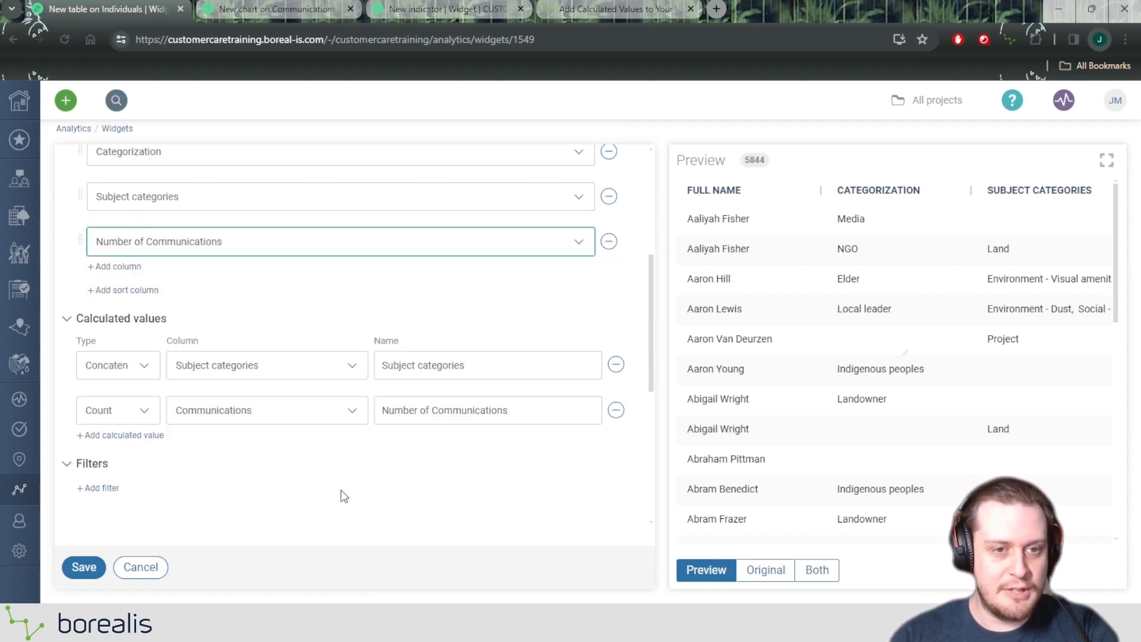
left_click_drag(813, 539, 1009, 545)
scroll(1073, 220, "down", 2)
scroll(1077, 232, "down", 7)
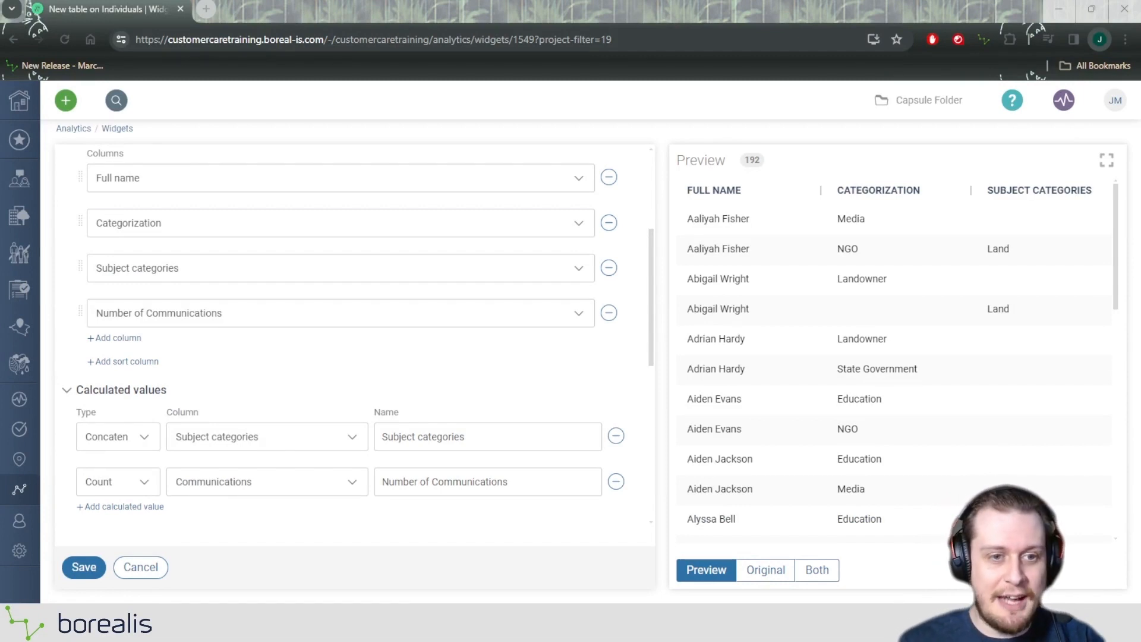
Step: Sort the table by Number of Communications in descending order
left_click(127, 362)
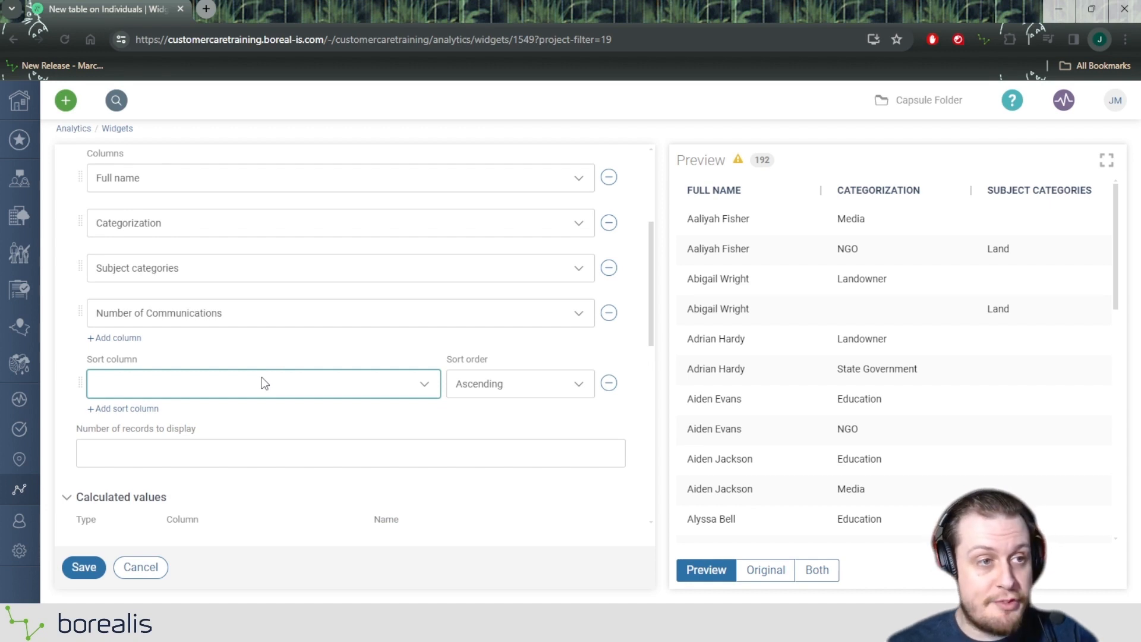
left_click(120, 380)
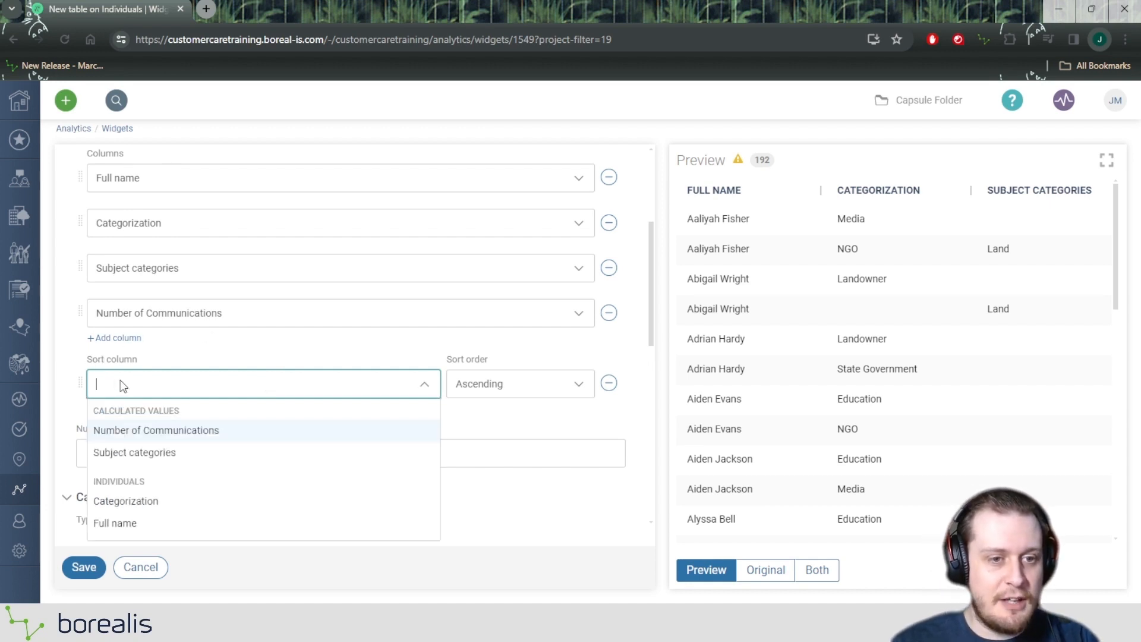
left_click(148, 431)
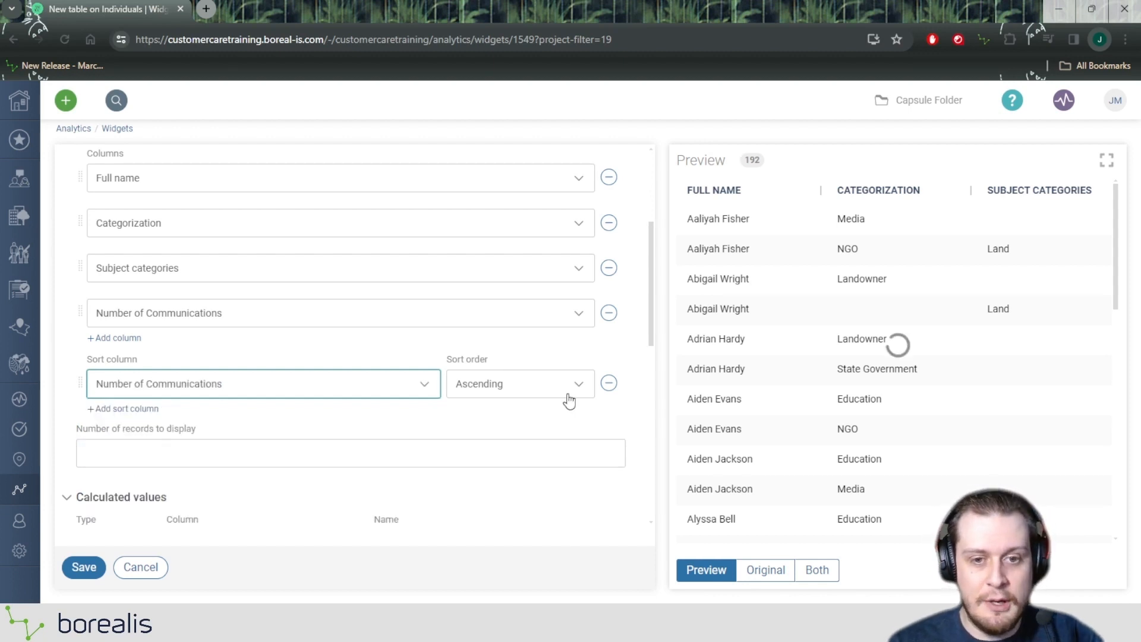
left_click_drag(860, 543, 1097, 523)
left_click(488, 380)
left_click(498, 431)
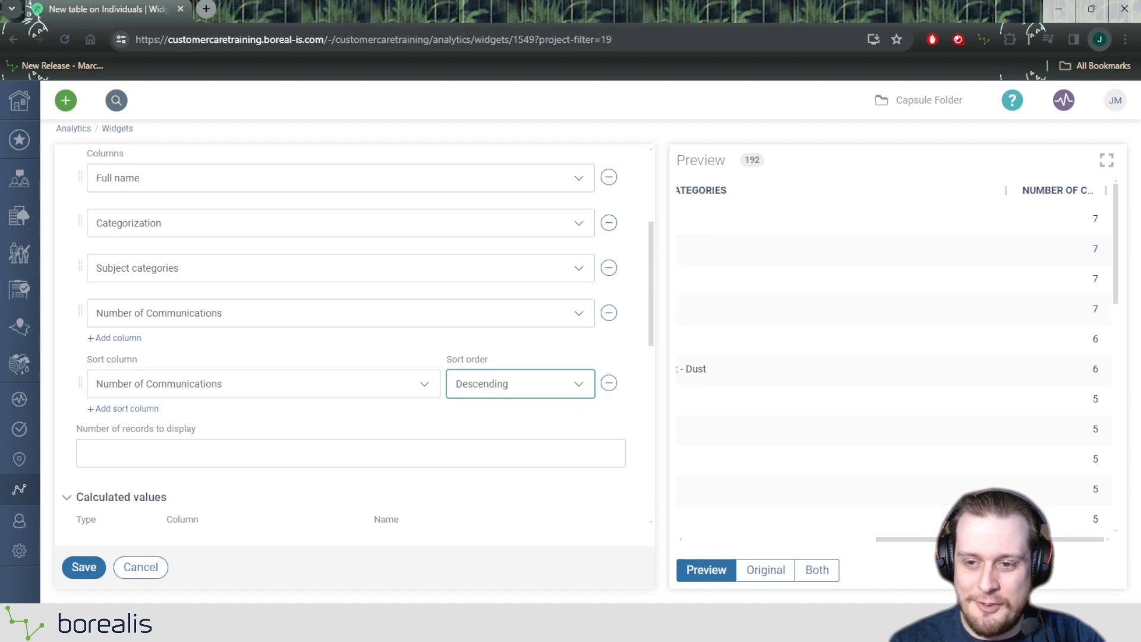
left_click_drag(1011, 539, 805, 542)
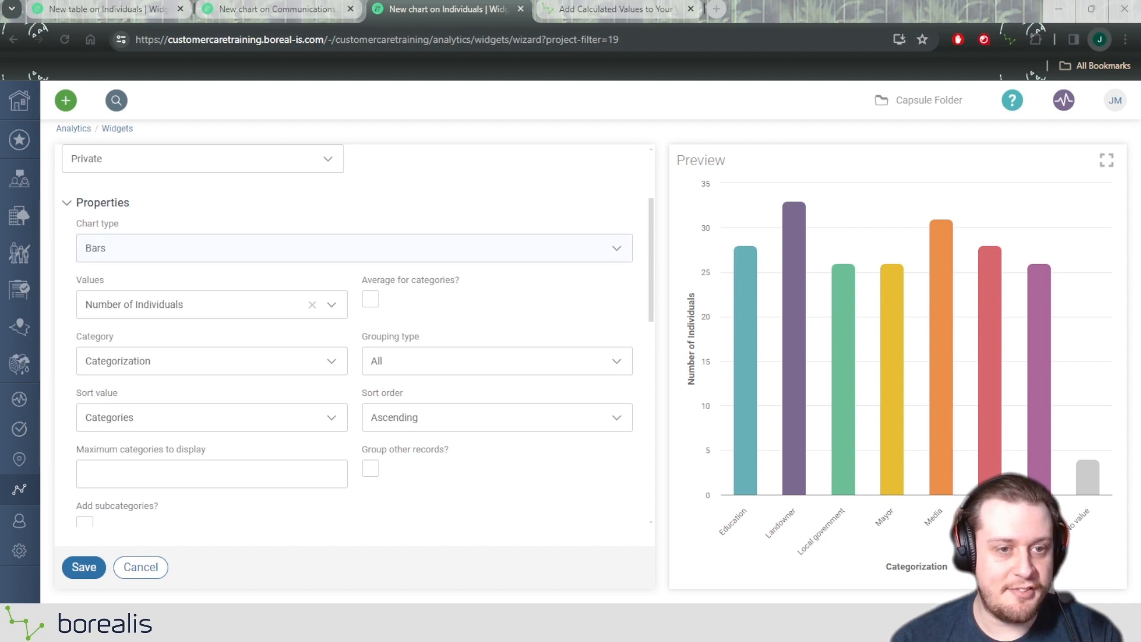
Step: Add a Count calculated value on Communications to the Individuals bar chart, keeping the default name
double_click(100, 280)
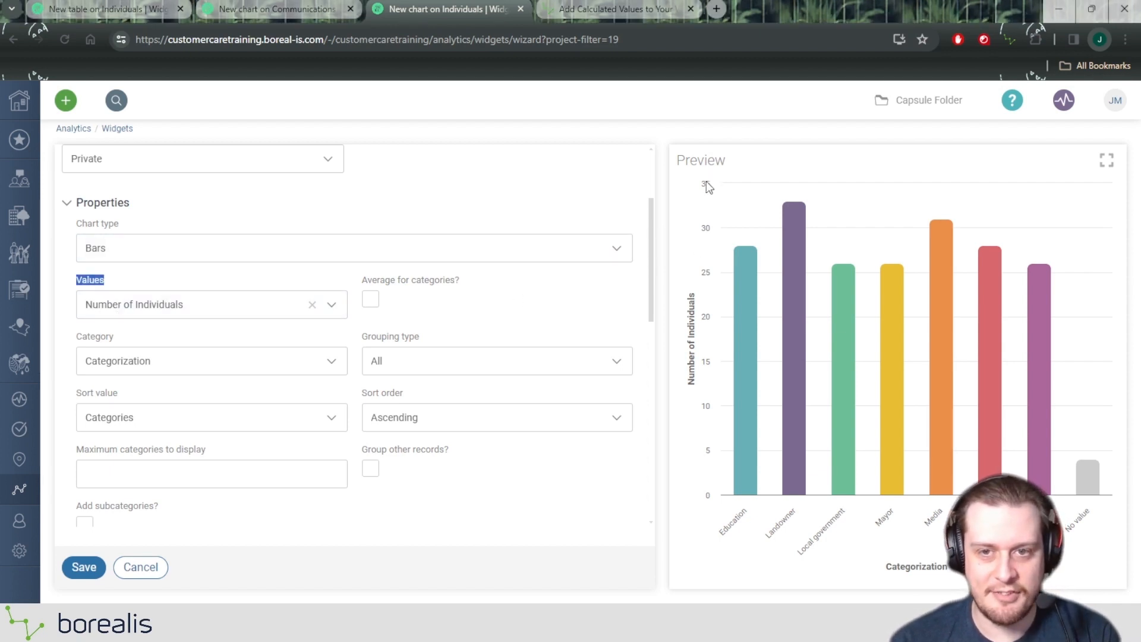
mouse_move(790, 276)
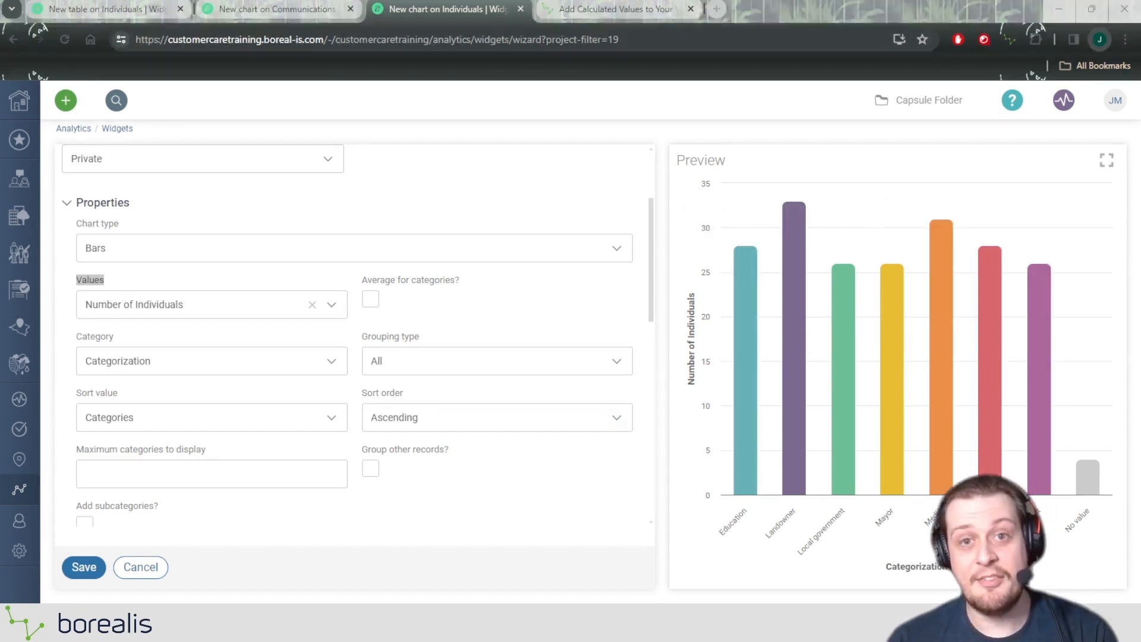
scroll(268, 324, "down", 5)
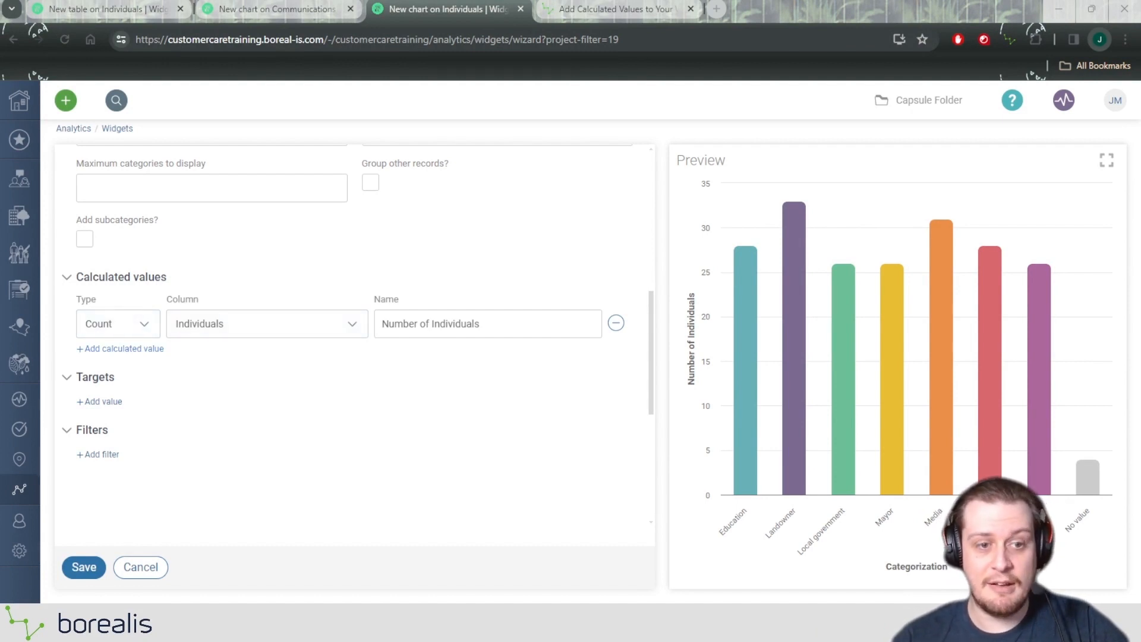
left_click(128, 348)
type("Count")
left_click(106, 396)
left_click(203, 371)
scroll(235, 463, "down", 5)
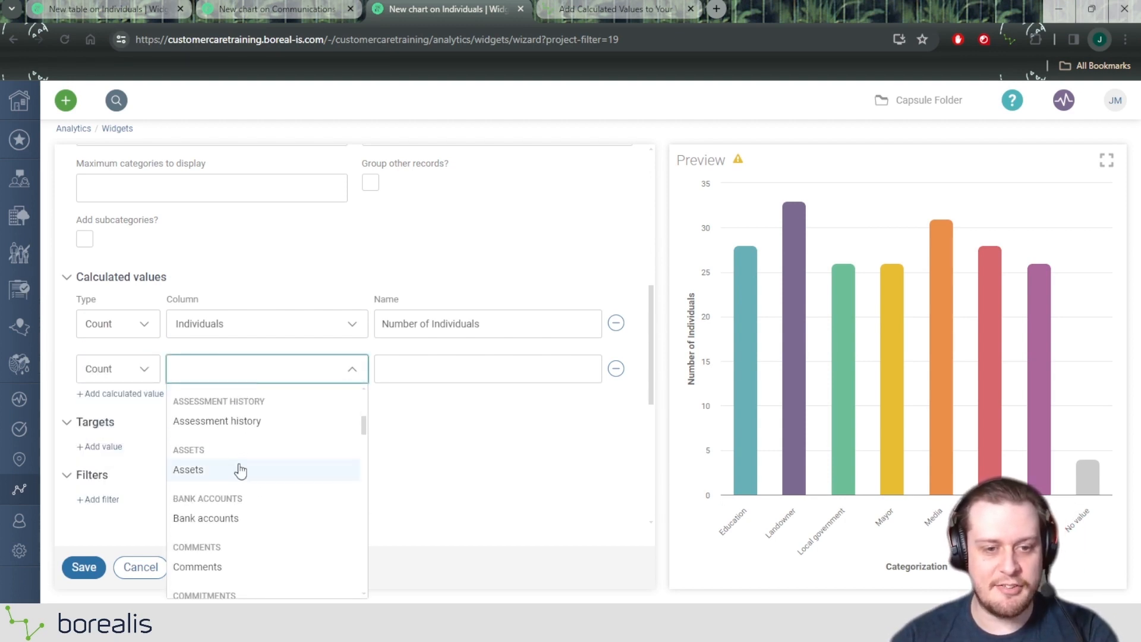
scroll(239, 471, "down", 4)
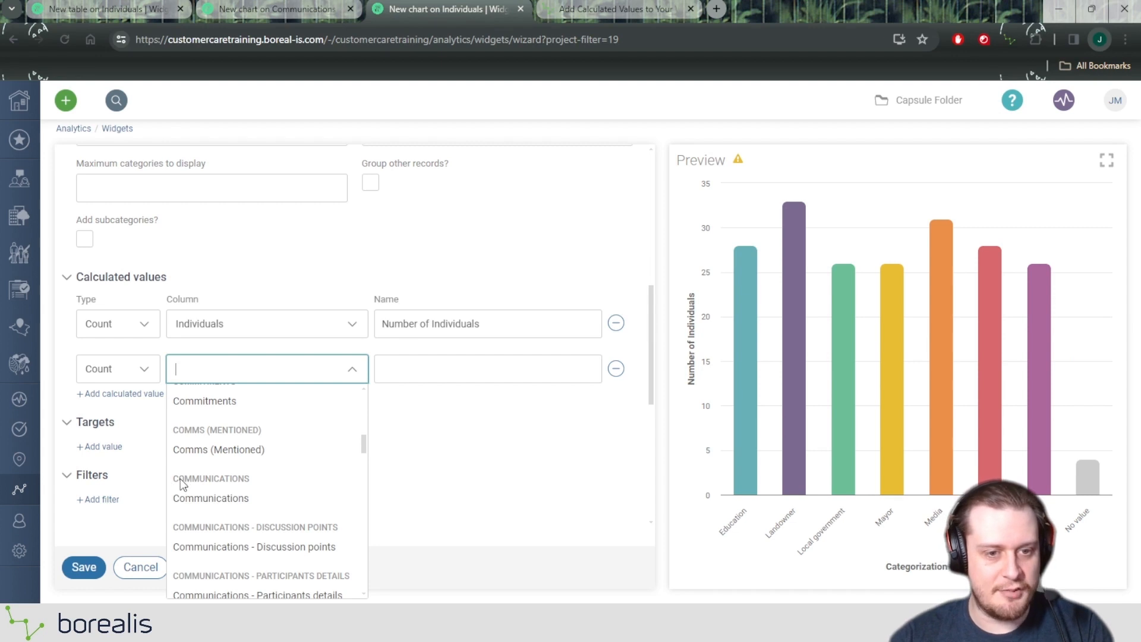
left_click(212, 500)
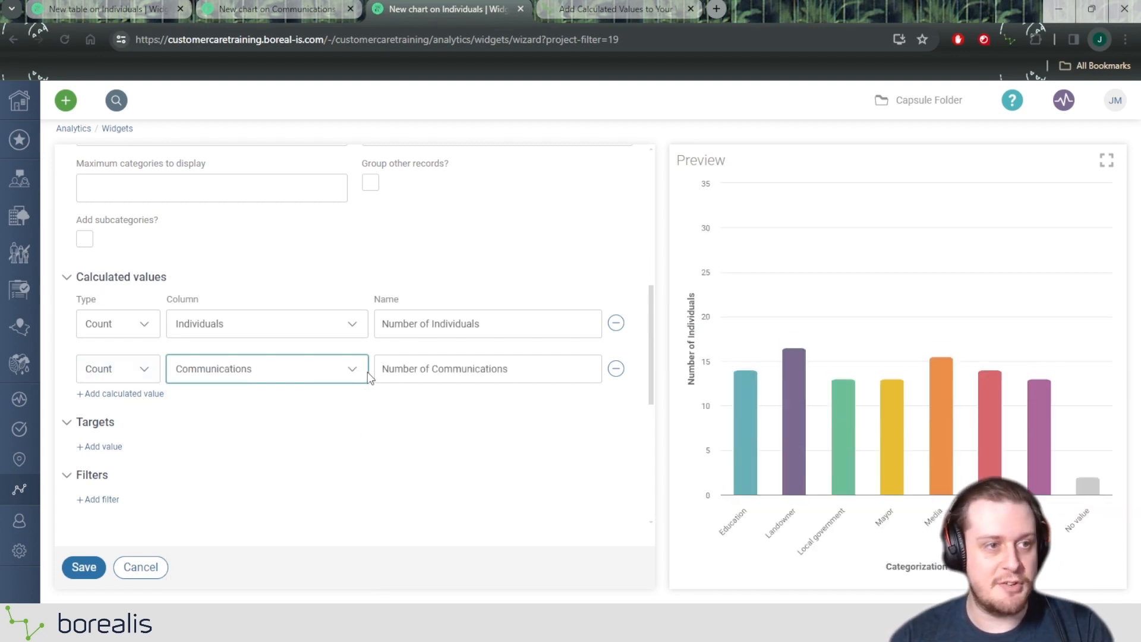
Step: Set the bar chart's values to Number of Communications and inspect the bars for individual categories
scroll(412, 372, "up", 5)
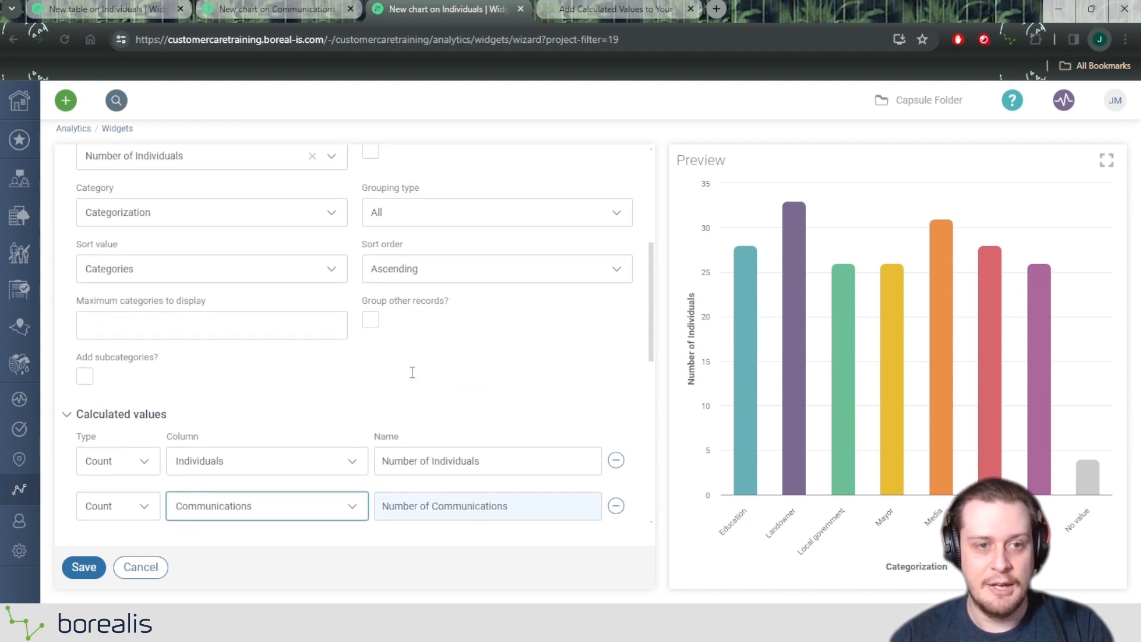
left_click_drag(75, 285, 106, 281)
left_click(116, 299)
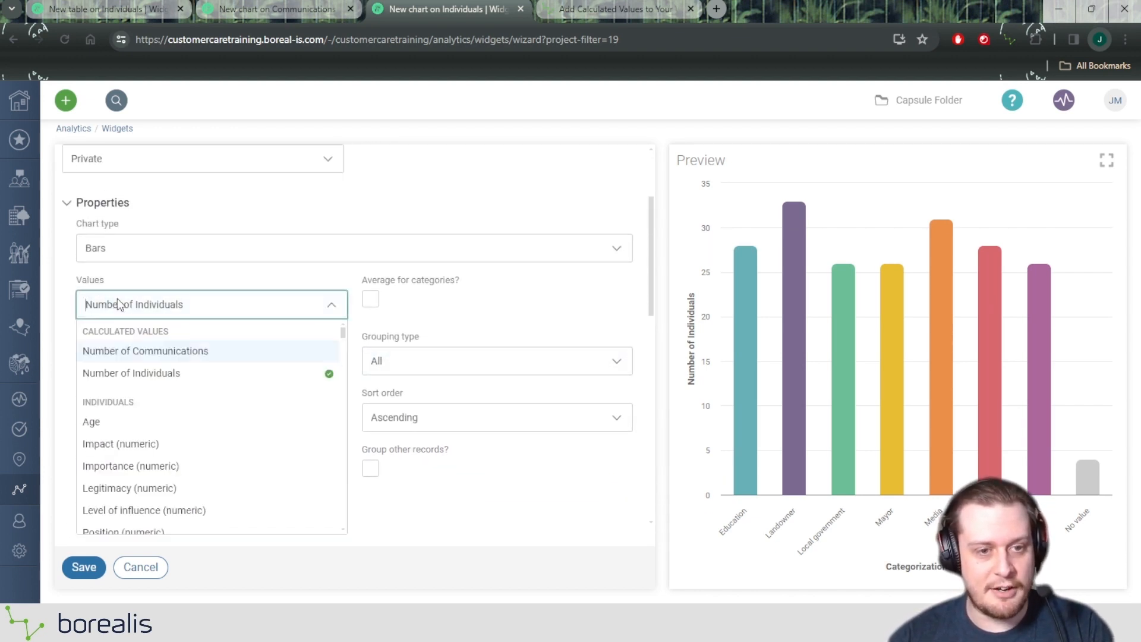
left_click(134, 355)
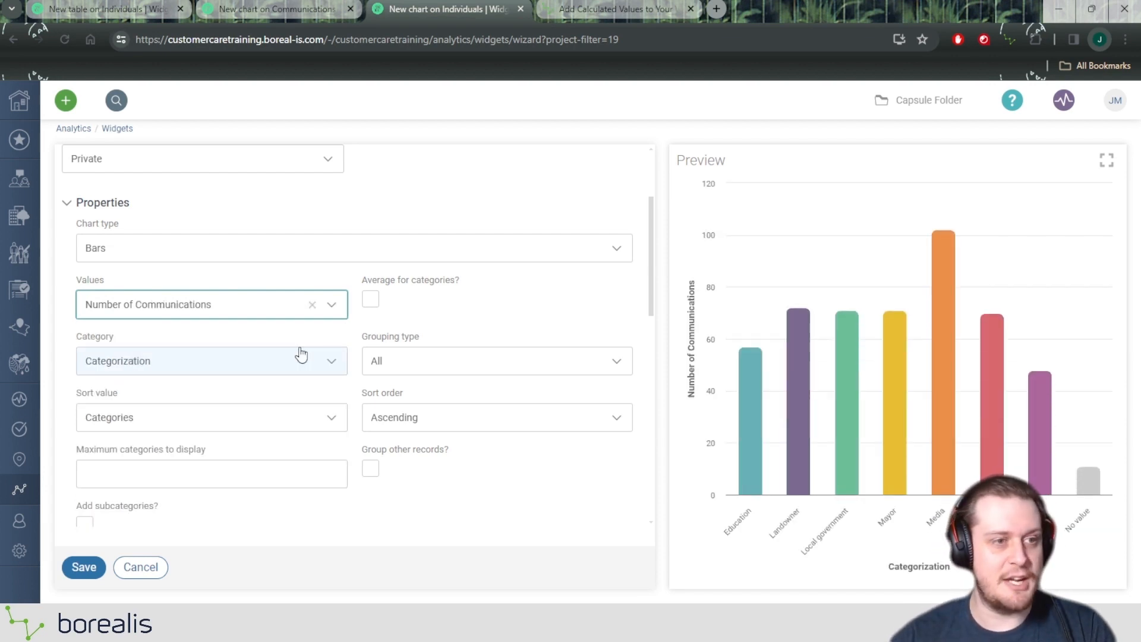
mouse_move(748, 369)
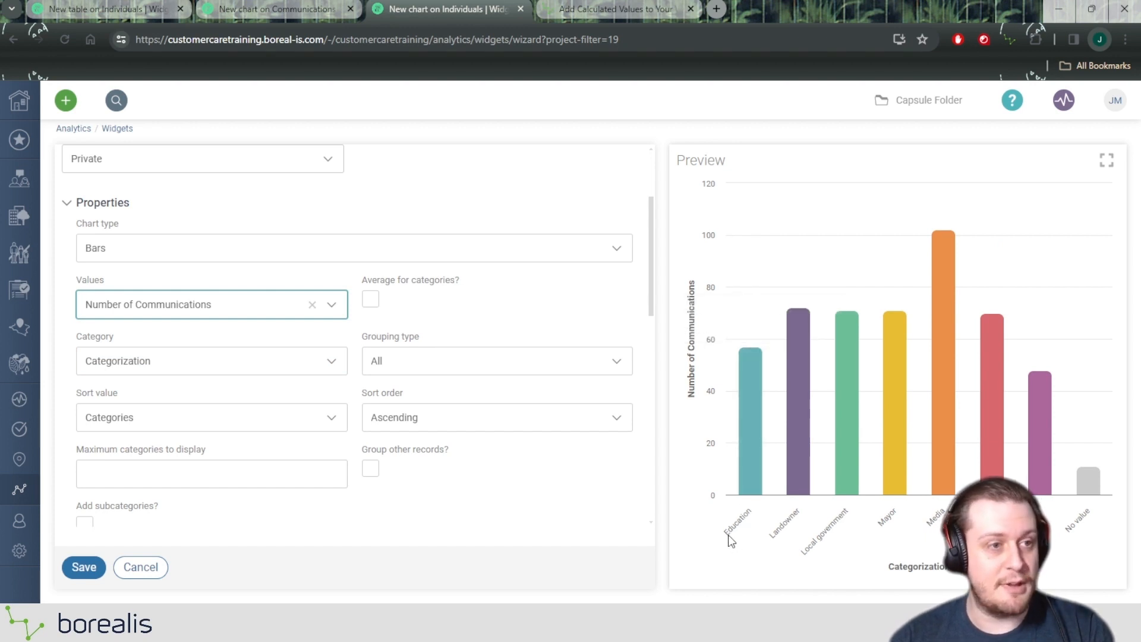
mouse_move(800, 445)
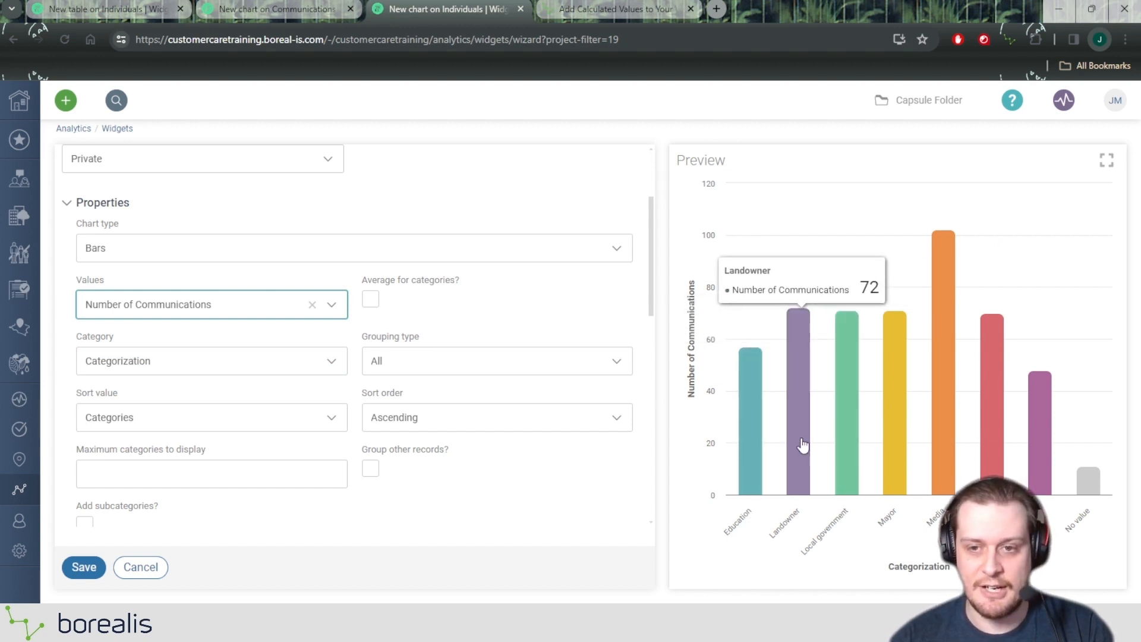
mouse_move(855, 443)
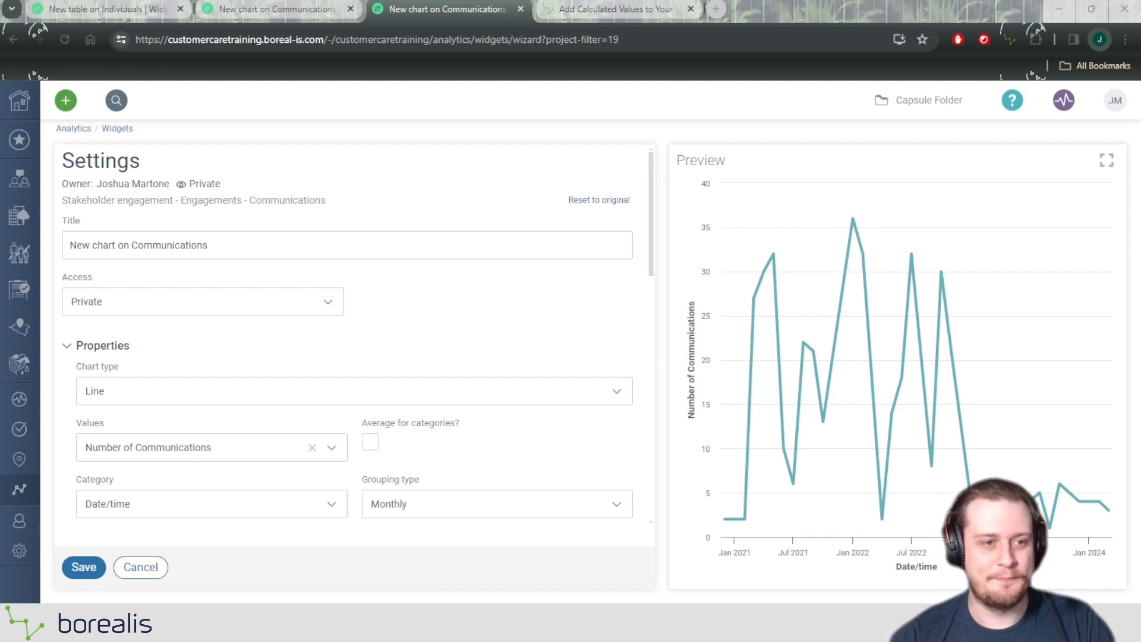
Step: Add a Cumulative count calculated value on Communications to the Communications line chart, keeping the default name
scroll(357, 336, "down", 6)
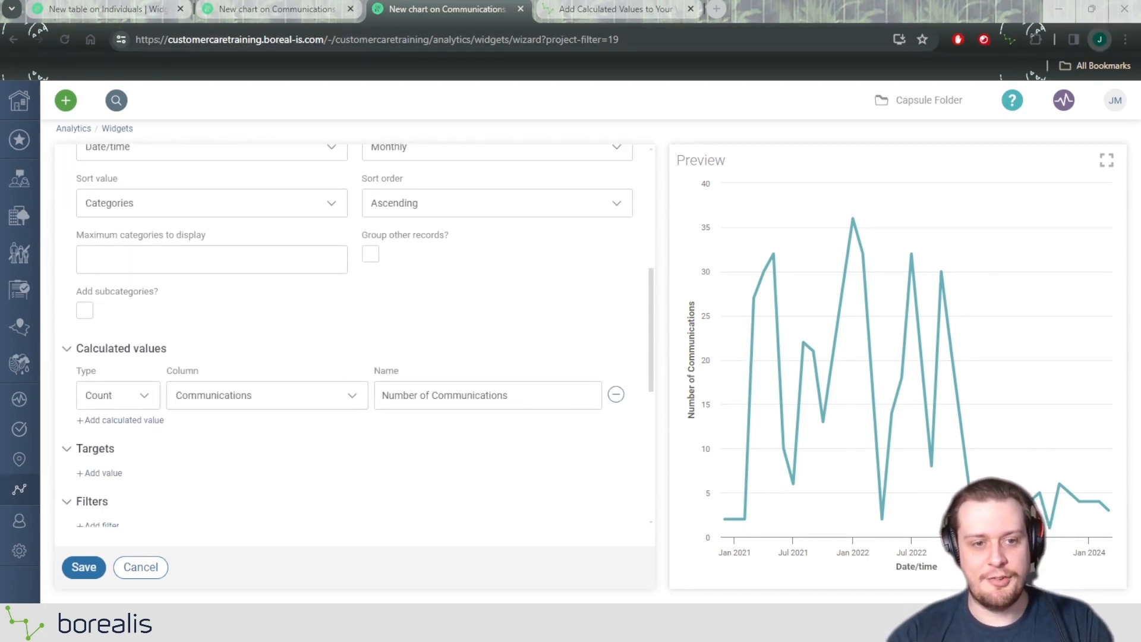
scroll(357, 336, "down", 1)
left_click(143, 350)
type("Count")
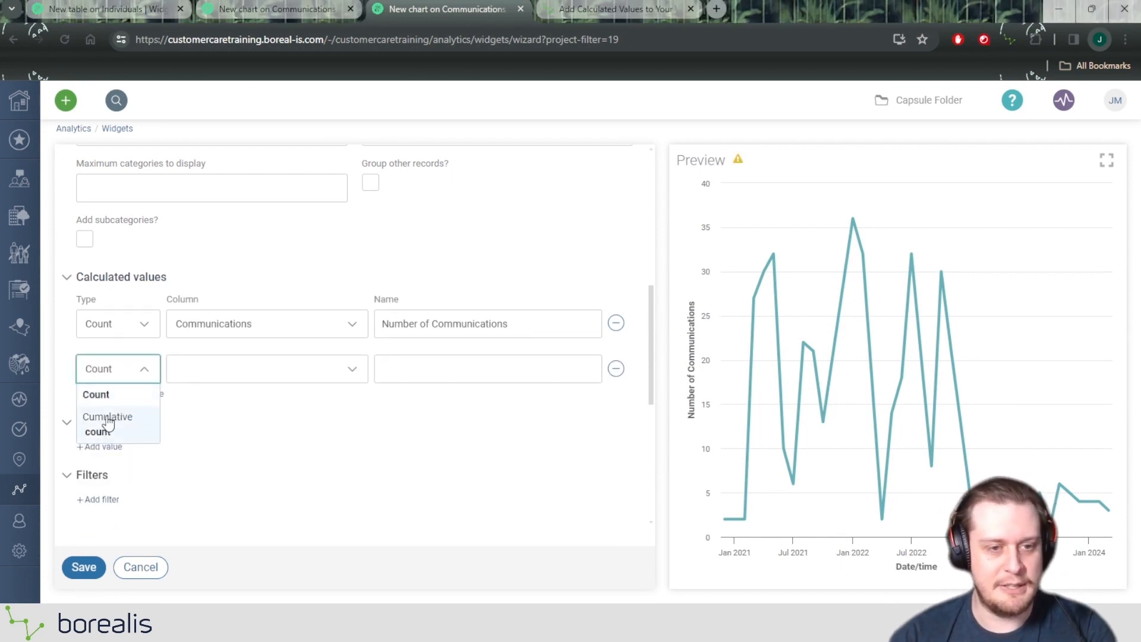
left_click(104, 430)
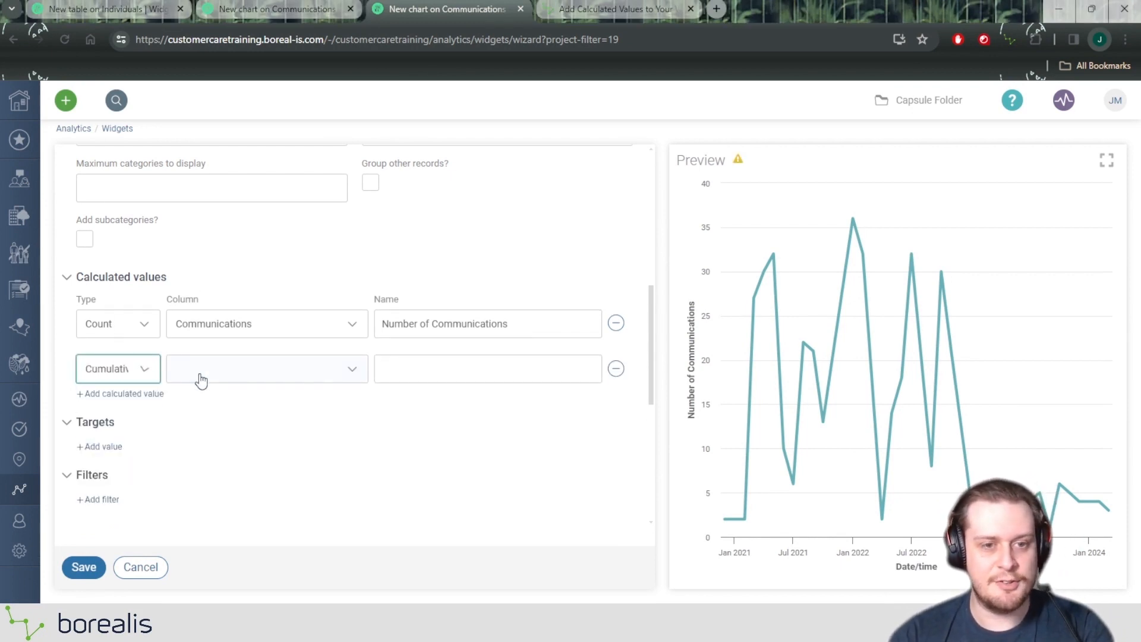
left_click(208, 367)
type("Com")
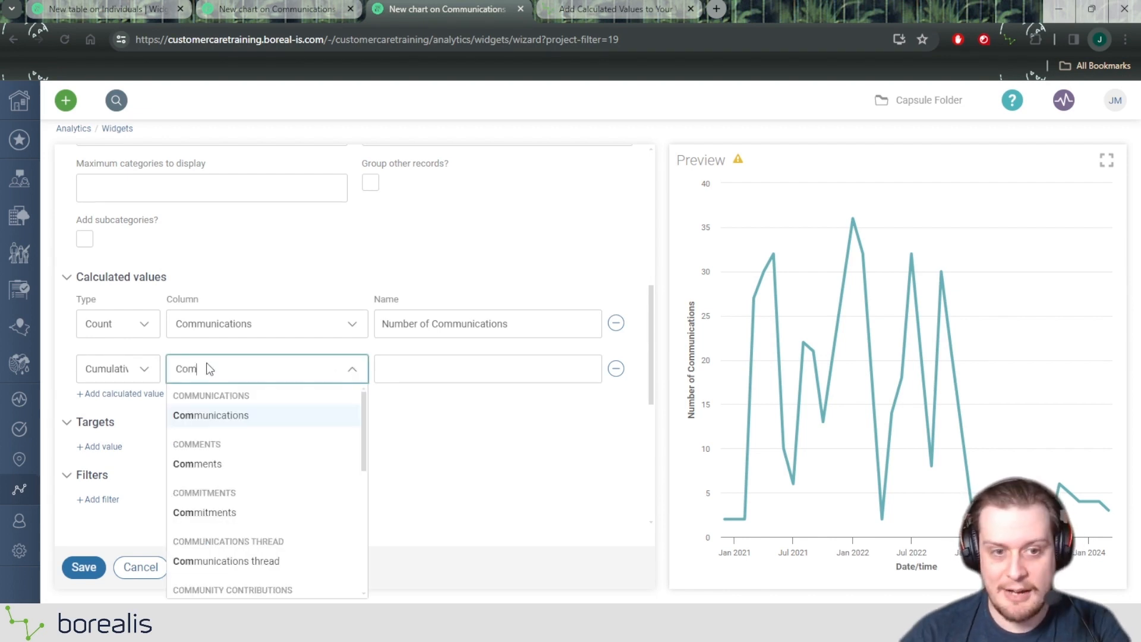
left_click(205, 416)
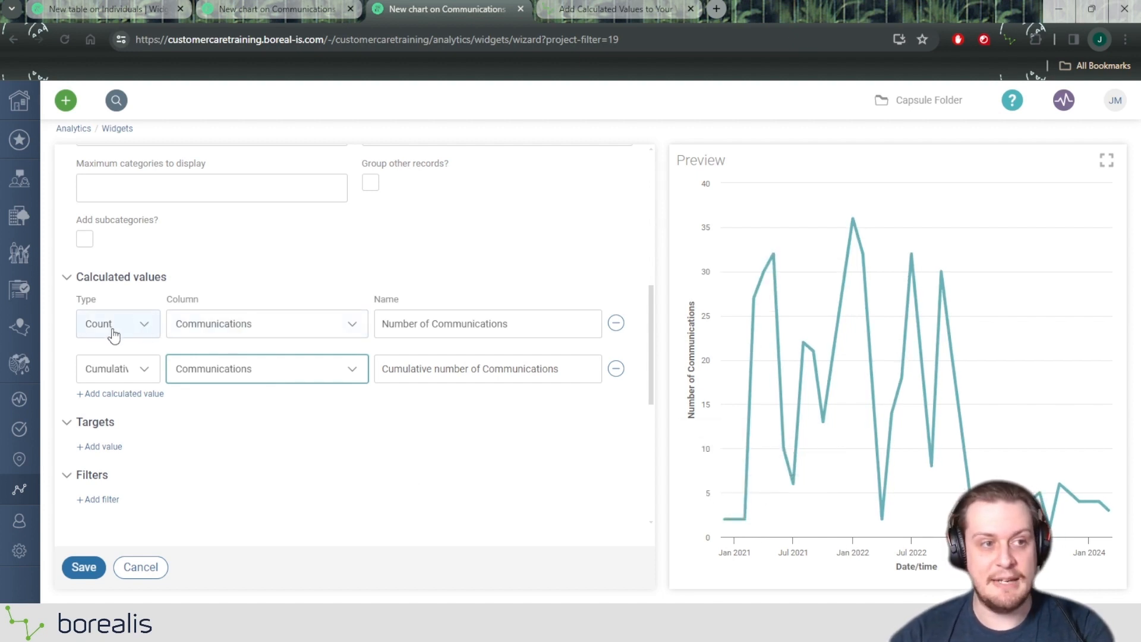
scroll(196, 285, "up", 7)
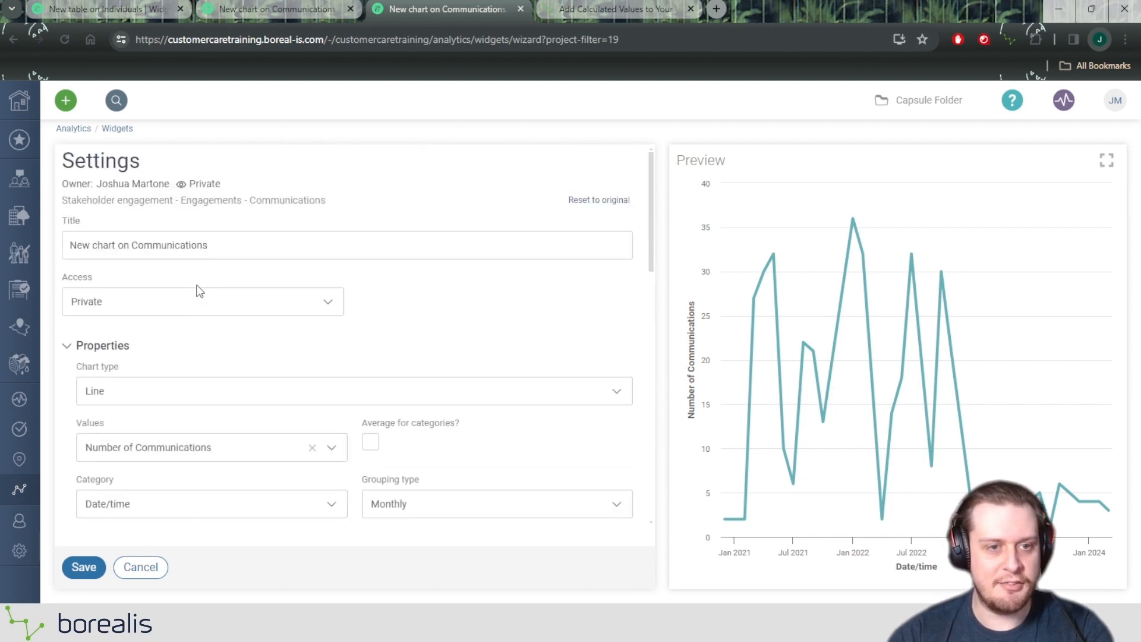
Step: Set the Communications line chart's values to Cumulative number of Communications
scroll(200, 290, "down", 4)
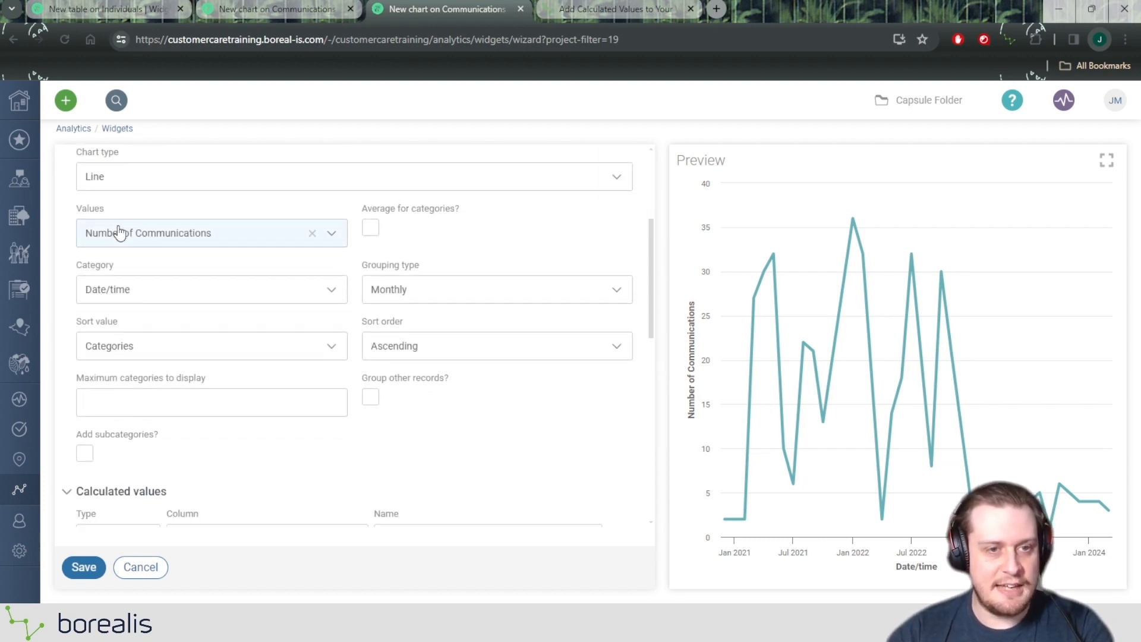
left_click(119, 231)
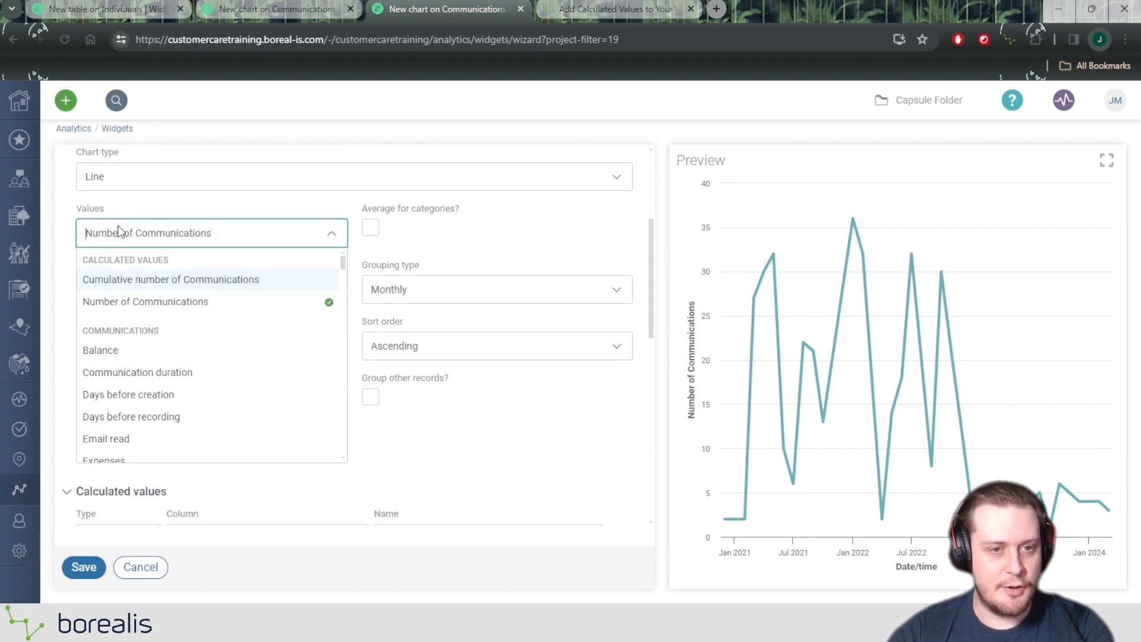
left_click(139, 280)
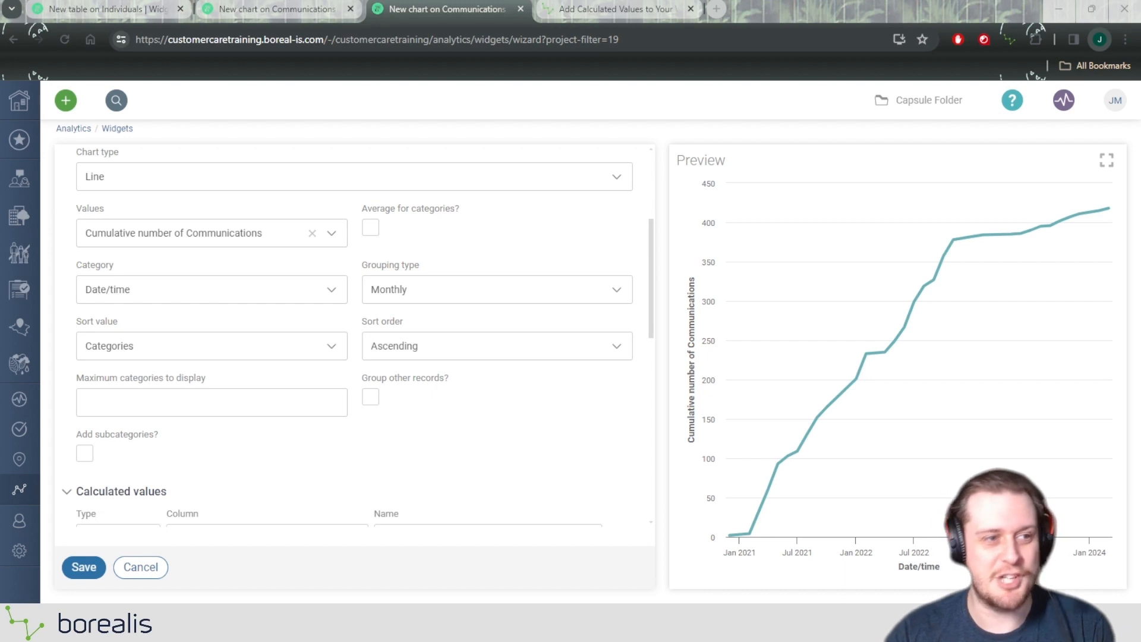
Step: Switch to the help article on adding calculated values and compare the Expenses amounts with the Maximum result
key("ctrl+Tab")
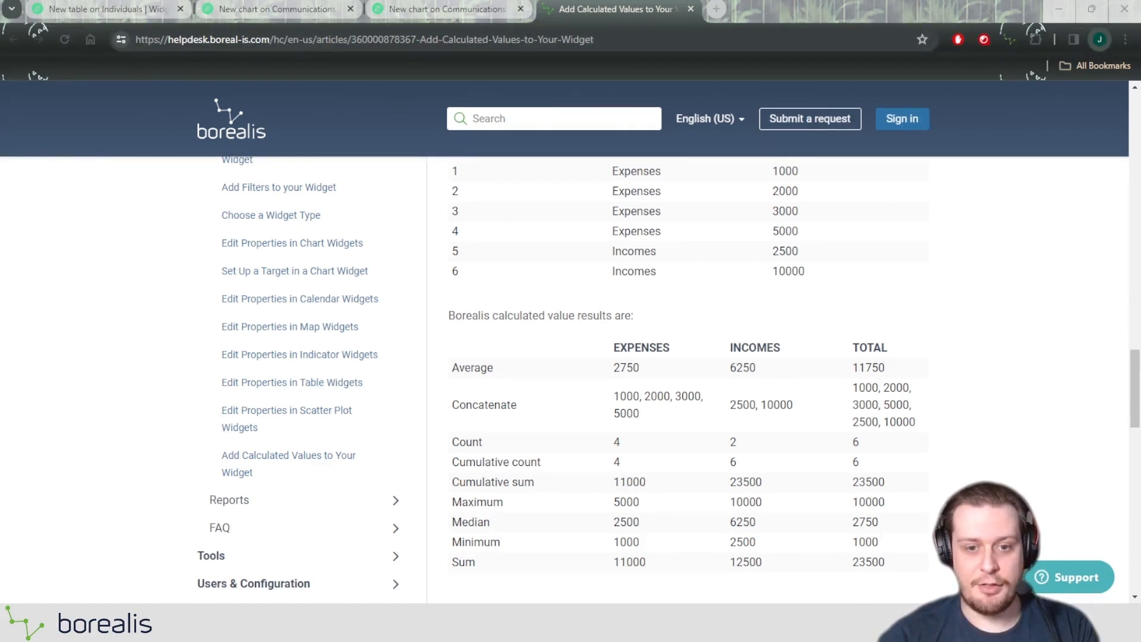
scroll(557, 378, "down", 1)
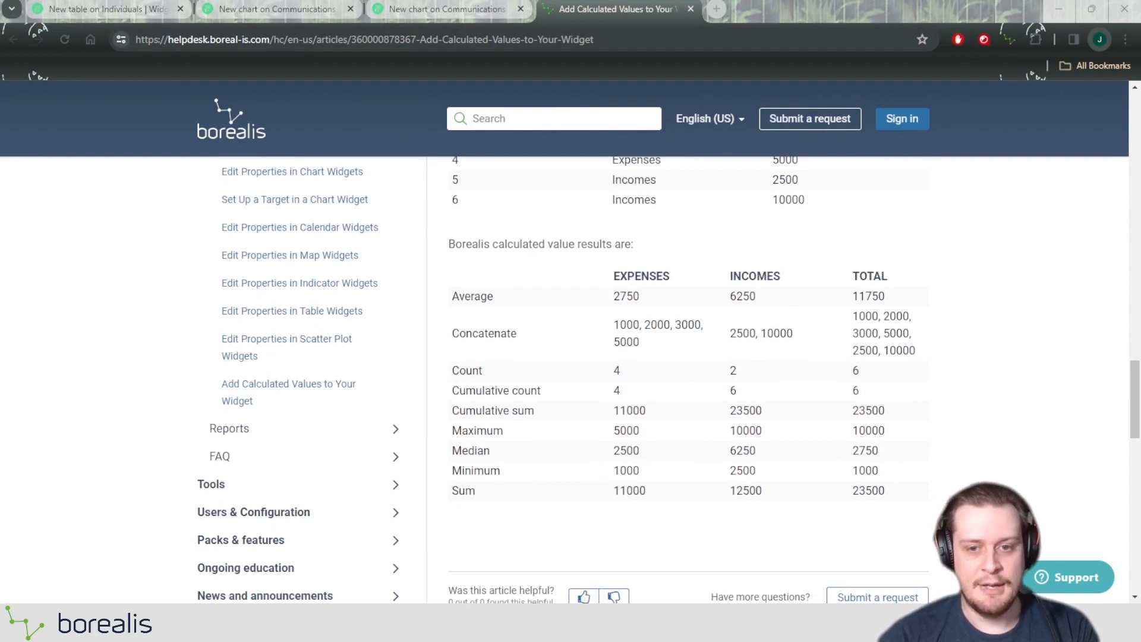
scroll(556, 378, "up", 1)
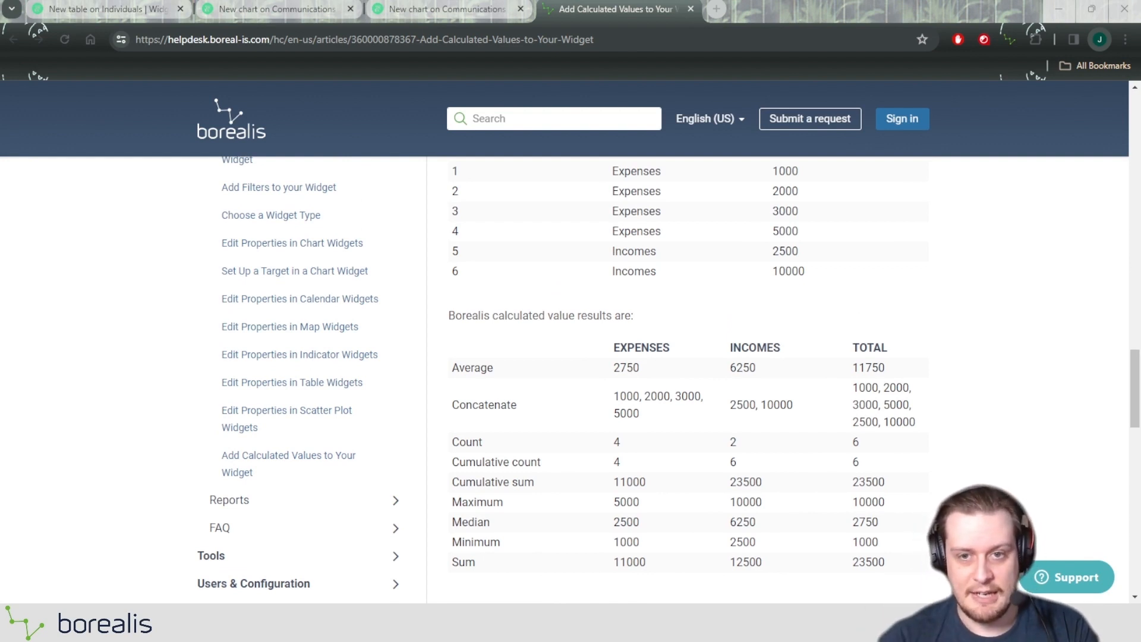
double_click(785, 231)
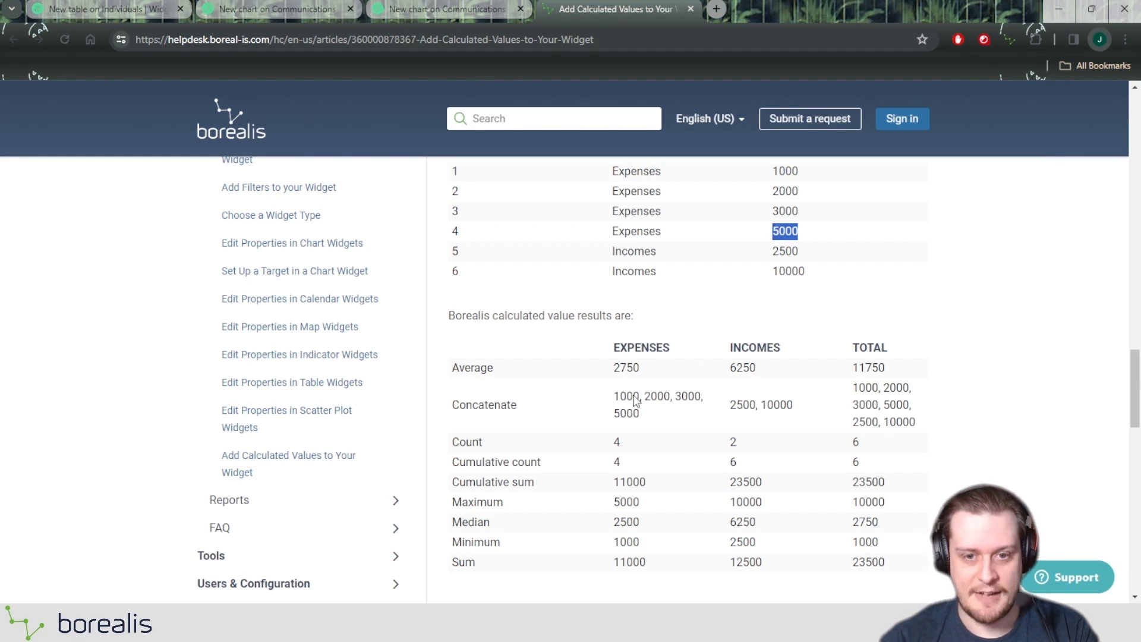
left_click(650, 503)
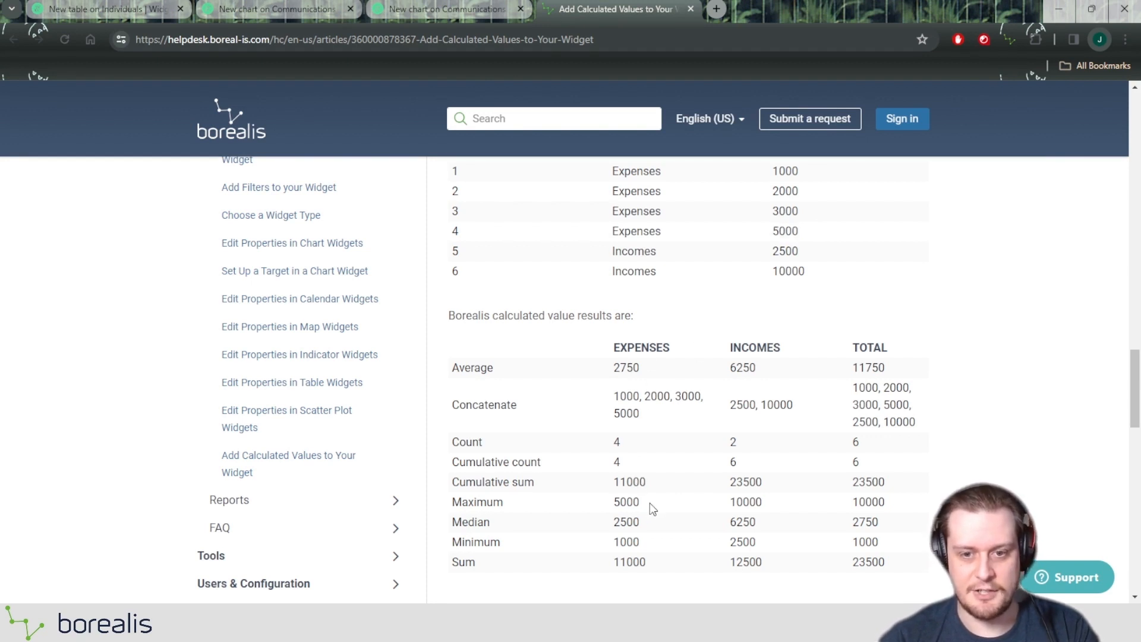
left_click_drag(650, 503, 613, 502)
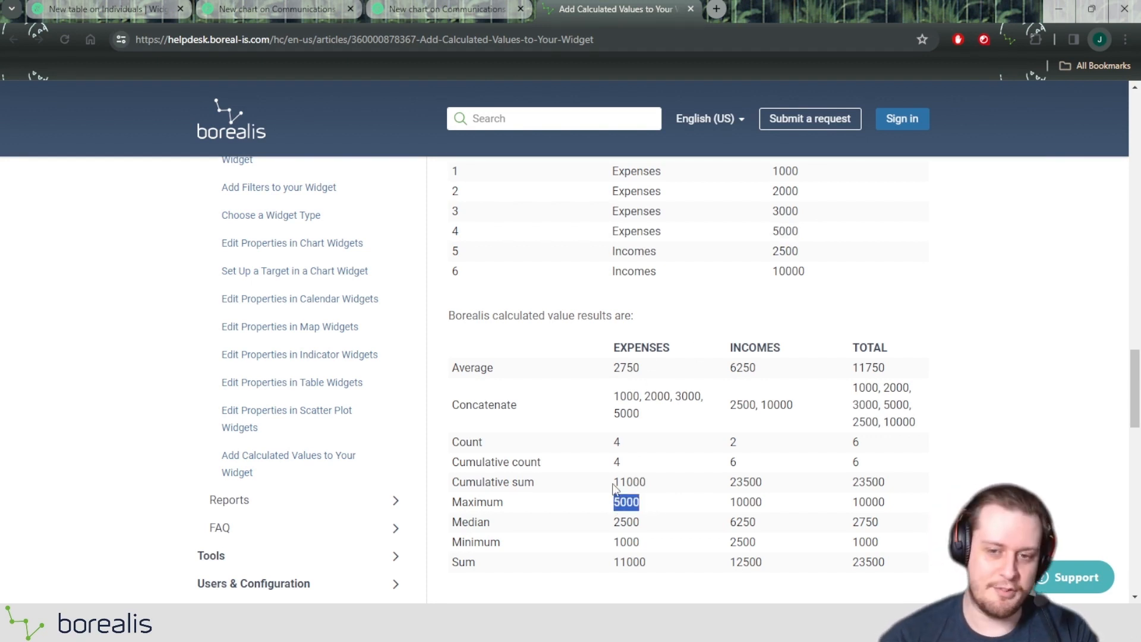
Step: Examine the Median and Minimum results for Expenses against the amounts in the example data table
left_click_drag(658, 520, 613, 522)
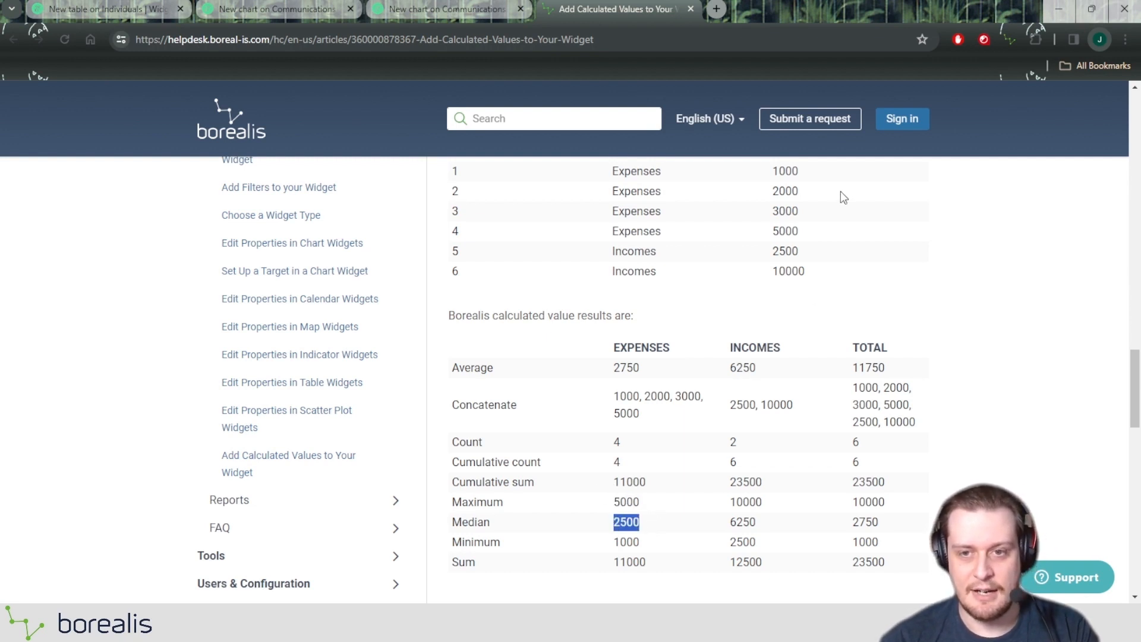
scroll(816, 254, "up", 2)
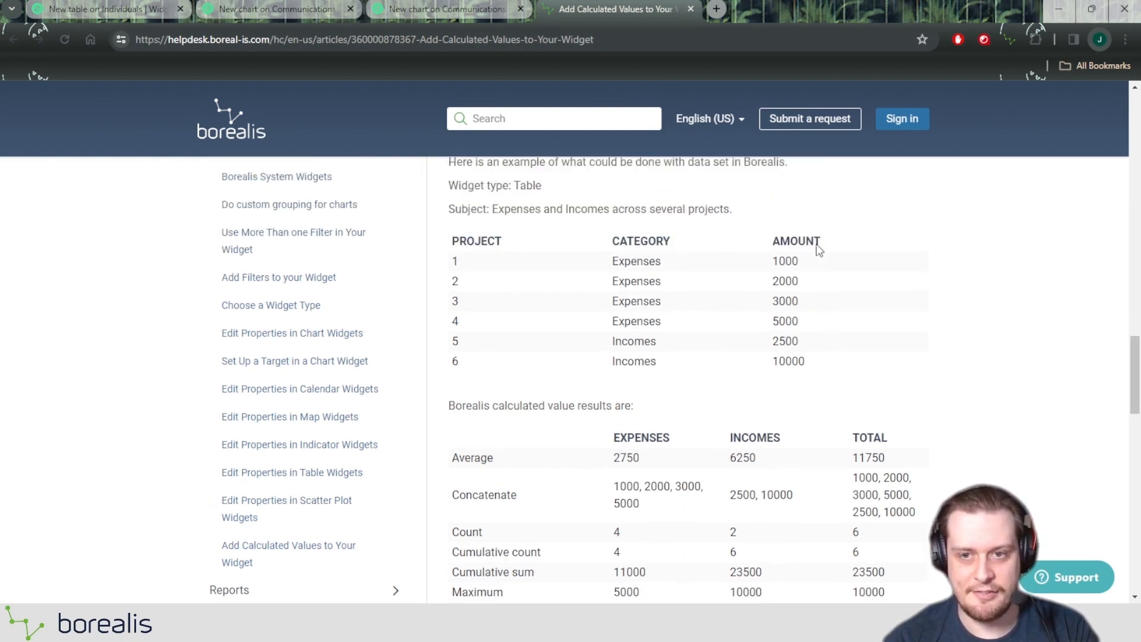
scroll(816, 254, "down", 2)
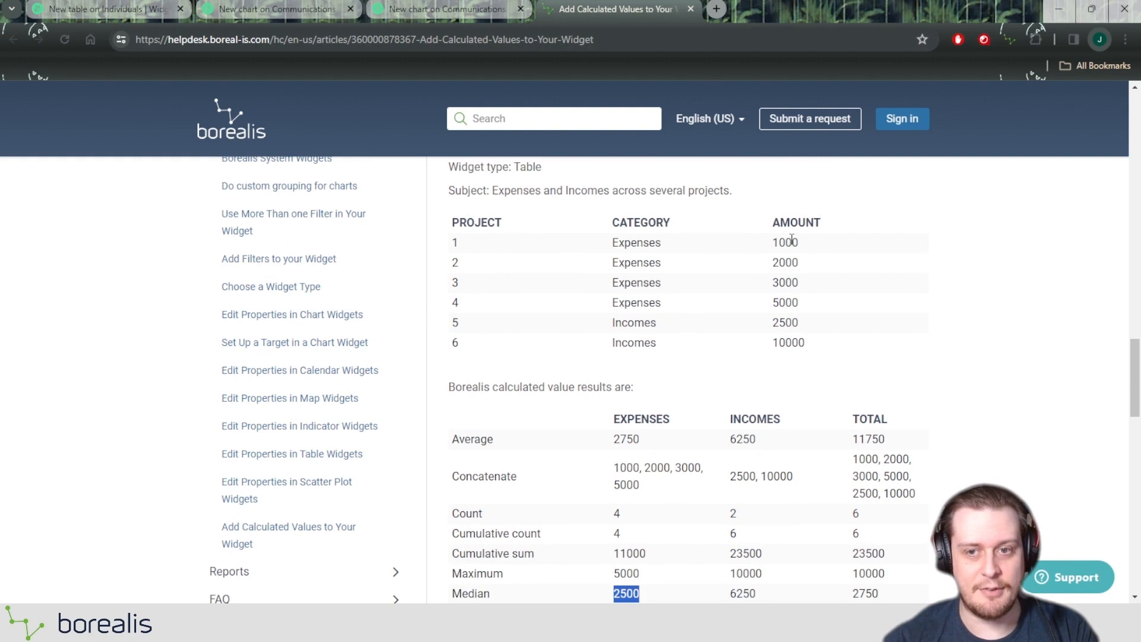
scroll(783, 247, "down", 1)
left_click_drag(650, 545, 606, 550)
left_click_drag(802, 172, 752, 186)
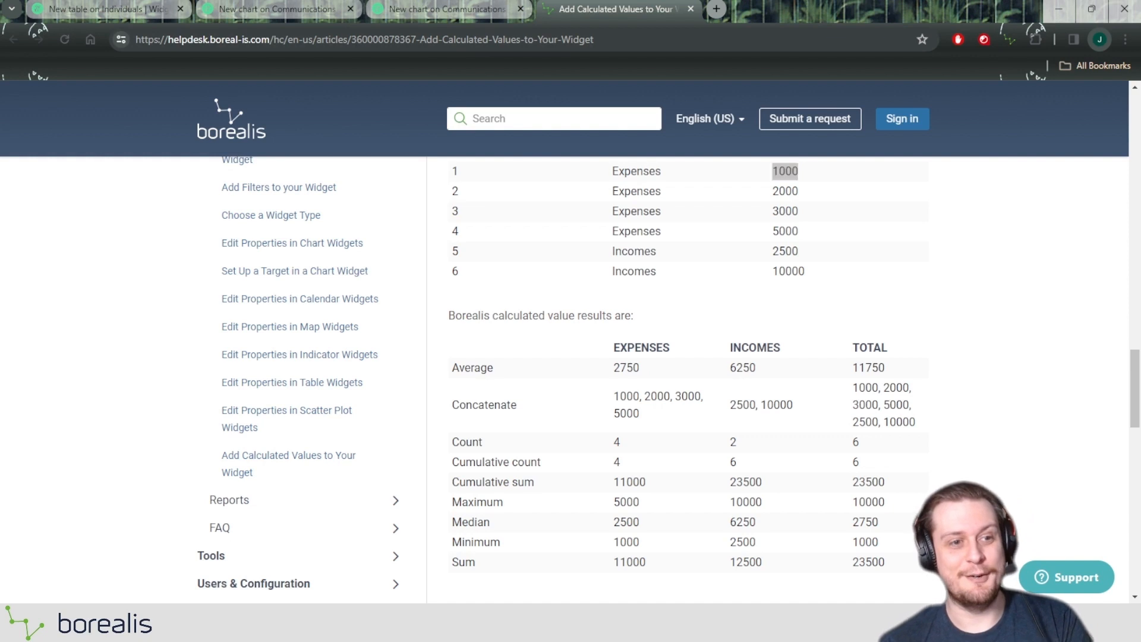
Step: Examine the Sum row, and review the calculated value results for Expenses, Incomes and Total in the help article
scroll(684, 381, "down", 2)
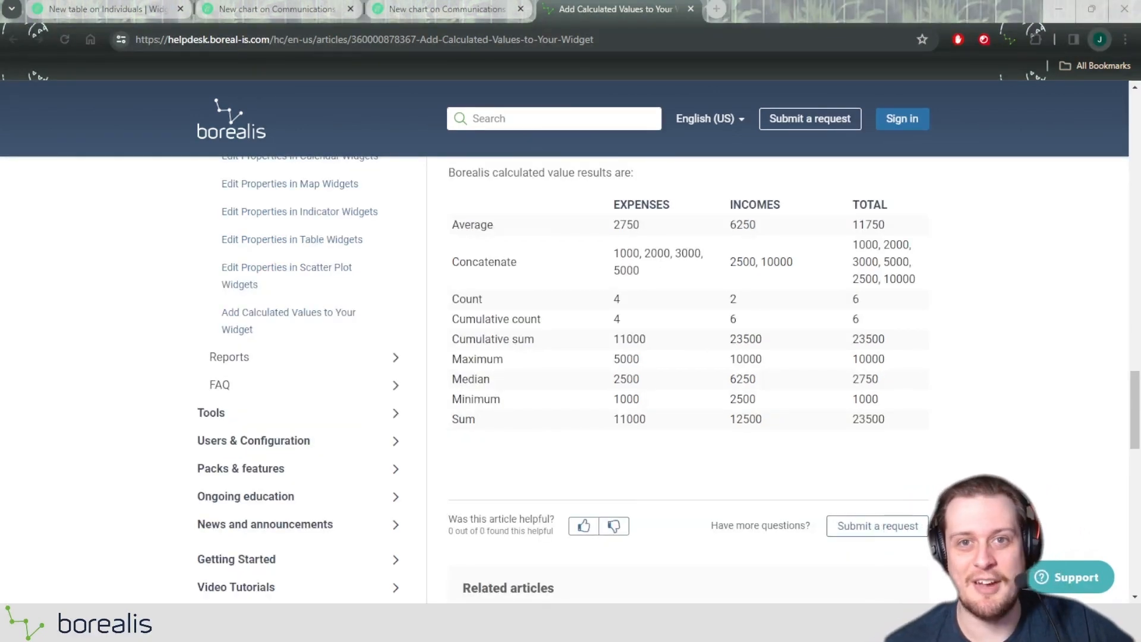
double_click(473, 424)
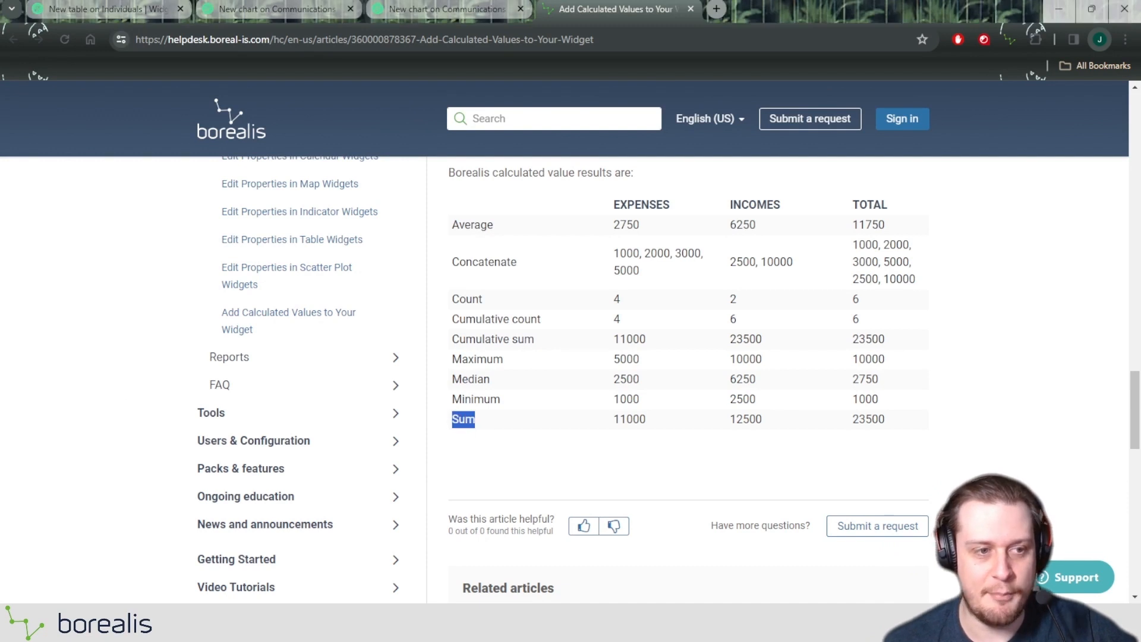
scroll(476, 426, "up", 1)
scroll(684, 381, "up", 1)
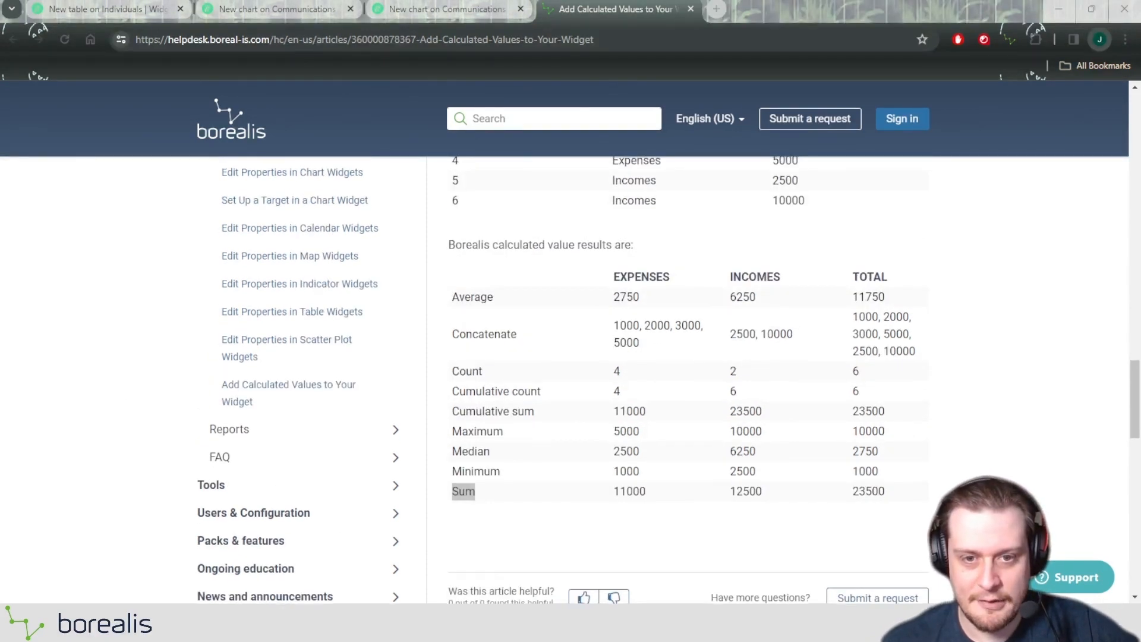
scroll(684, 380, "up", 1)
scroll(684, 380, "down", 1)
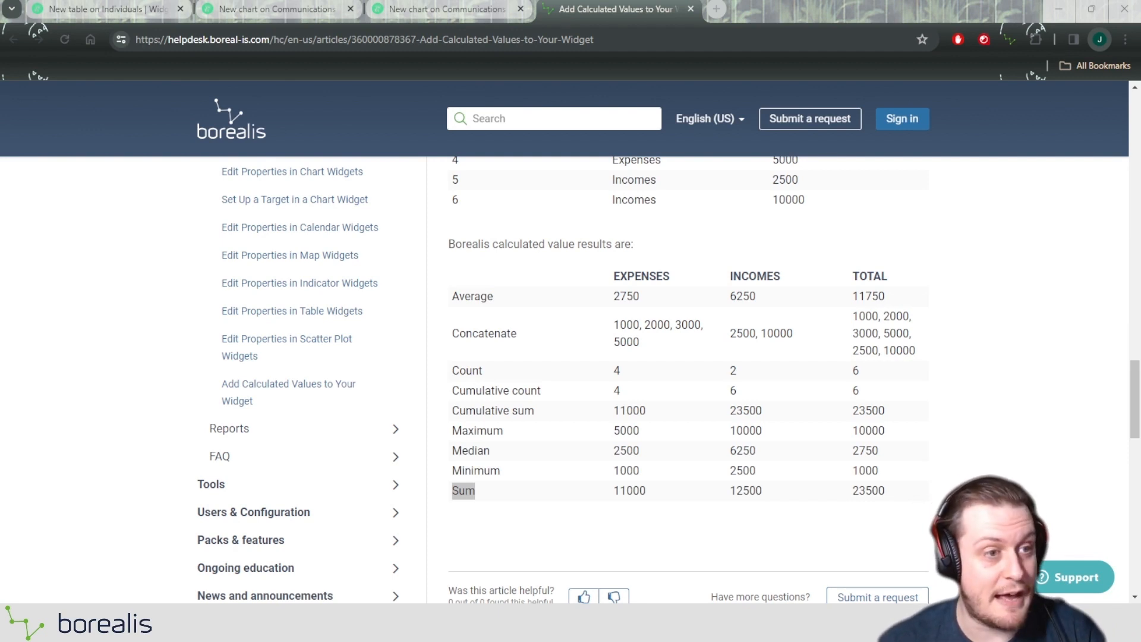
scroll(688, 380, "up", 1)
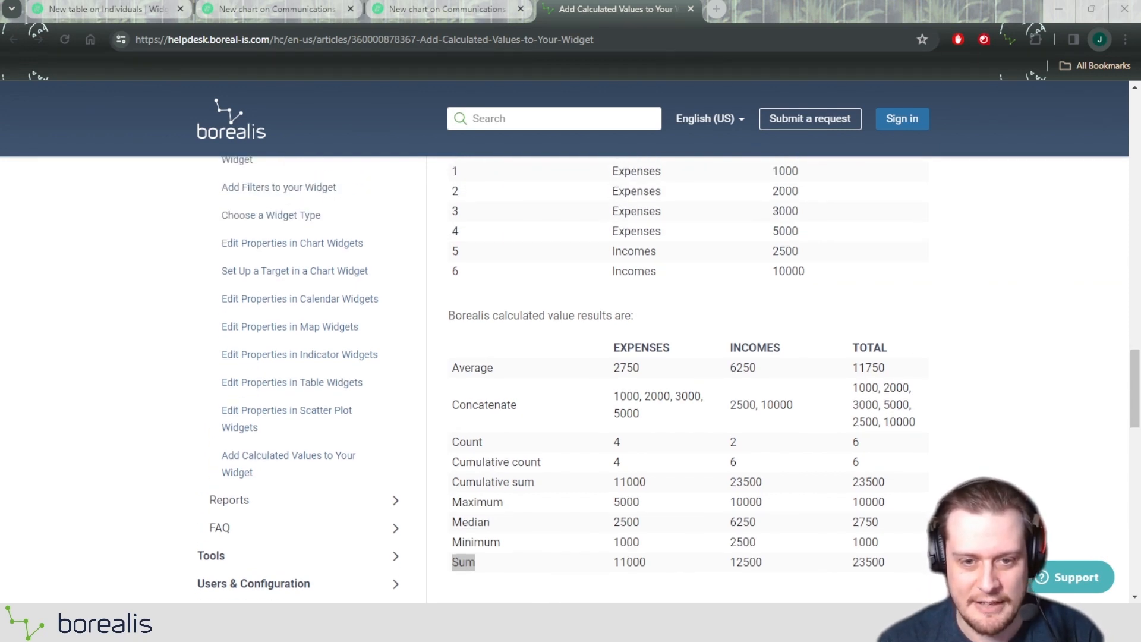
left_click_drag(452, 342, 877, 453)
left_click(876, 453)
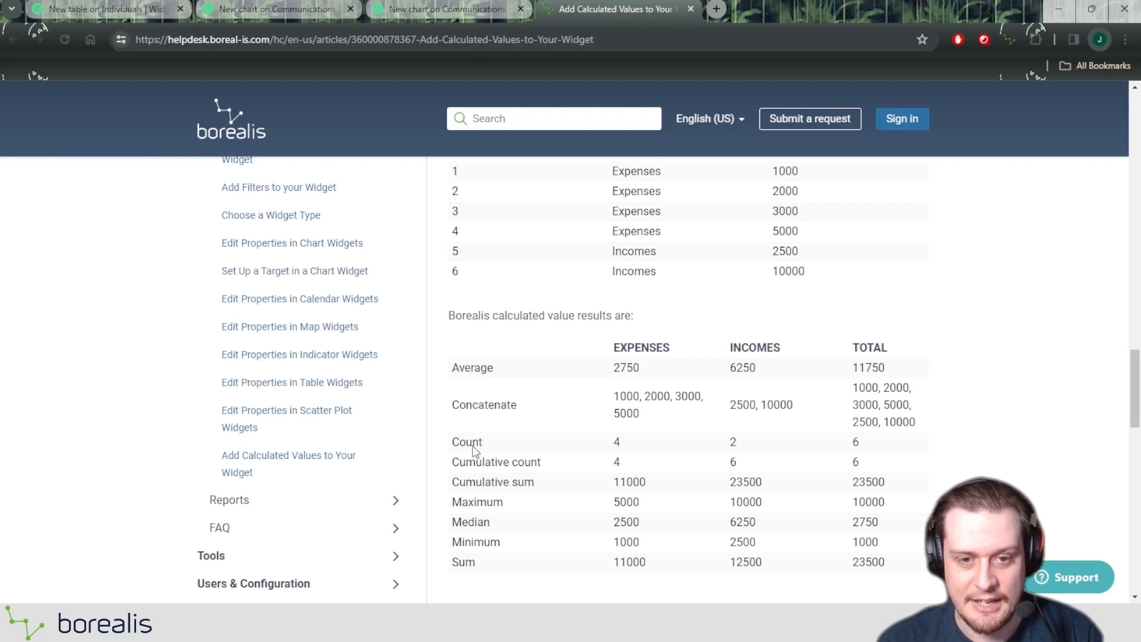